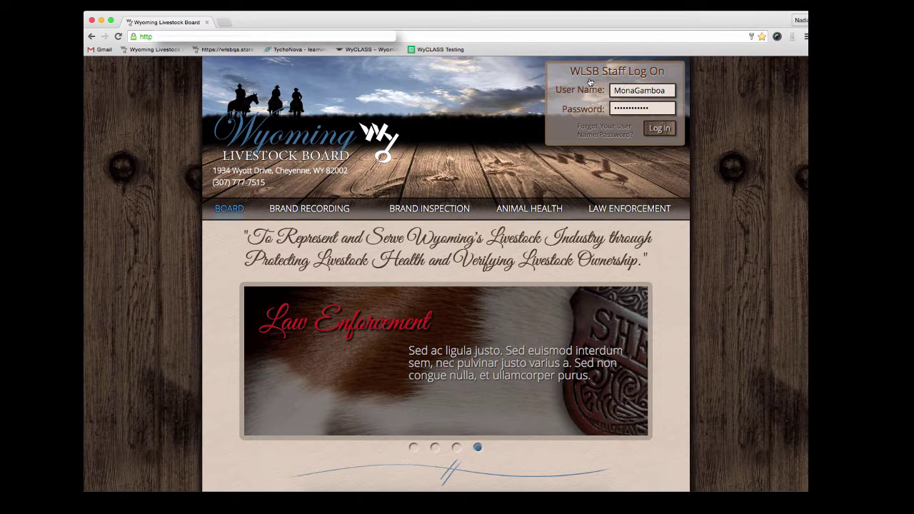
Log in to the WLSB staff account with the entered user name and password
click(658, 128)
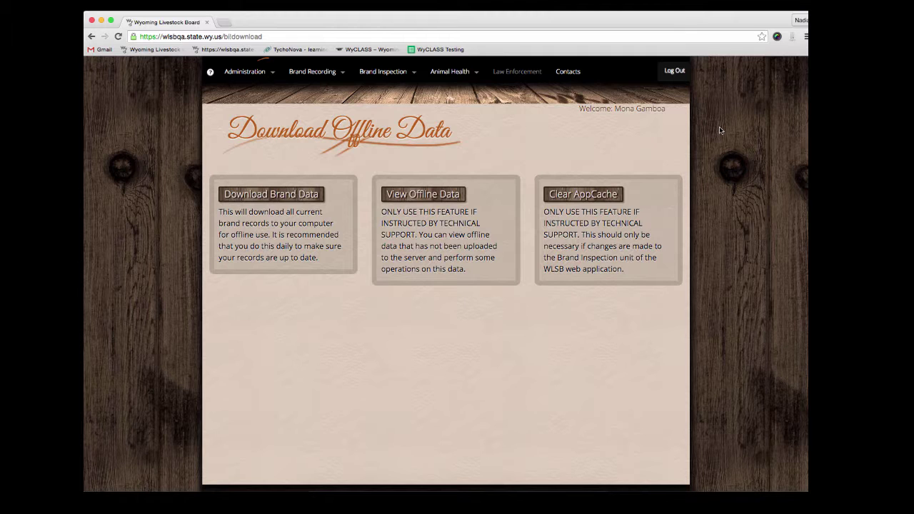
Go to Brand Inspection > Forms > G Form and create new form MG-00243
mouse_move(383, 72)
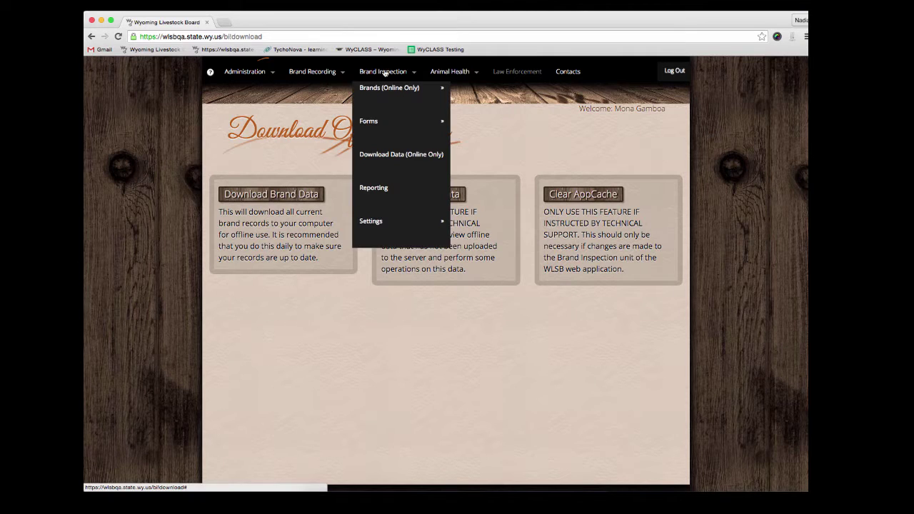
mouse_move(408, 123)
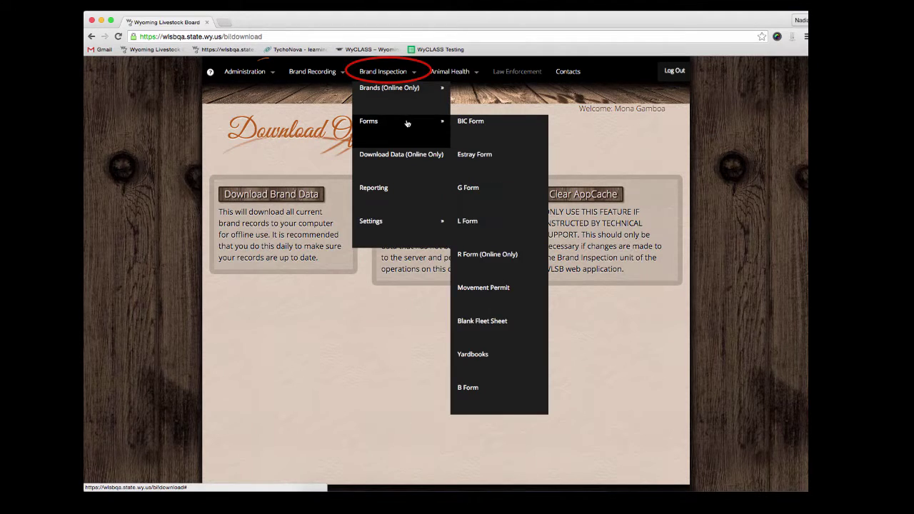
click(477, 190)
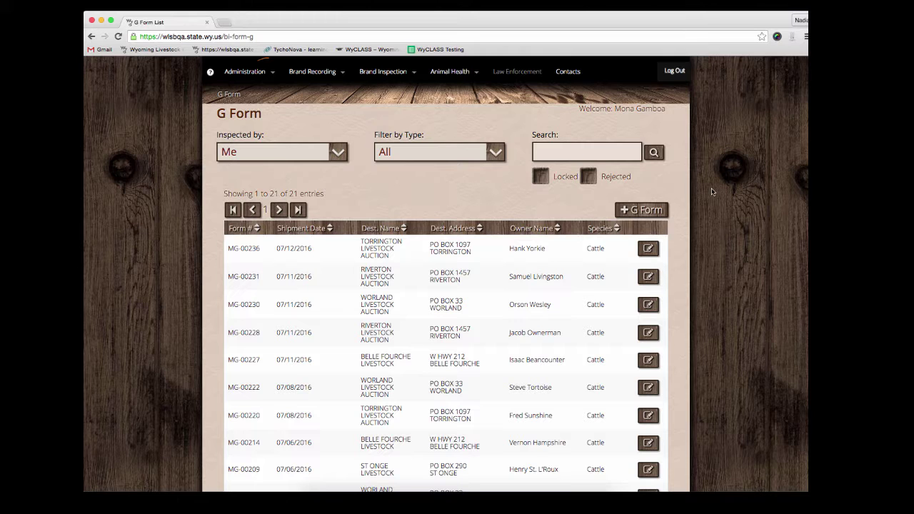
click(641, 210)
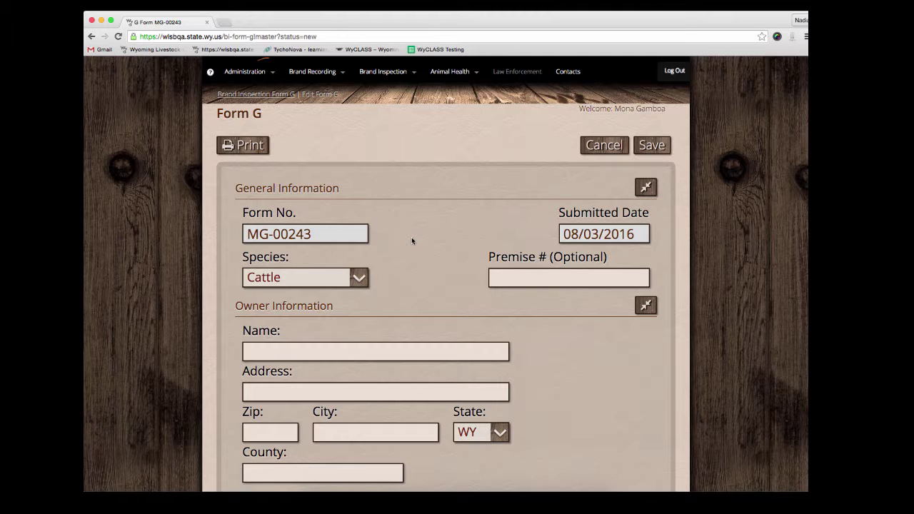
click(361, 278)
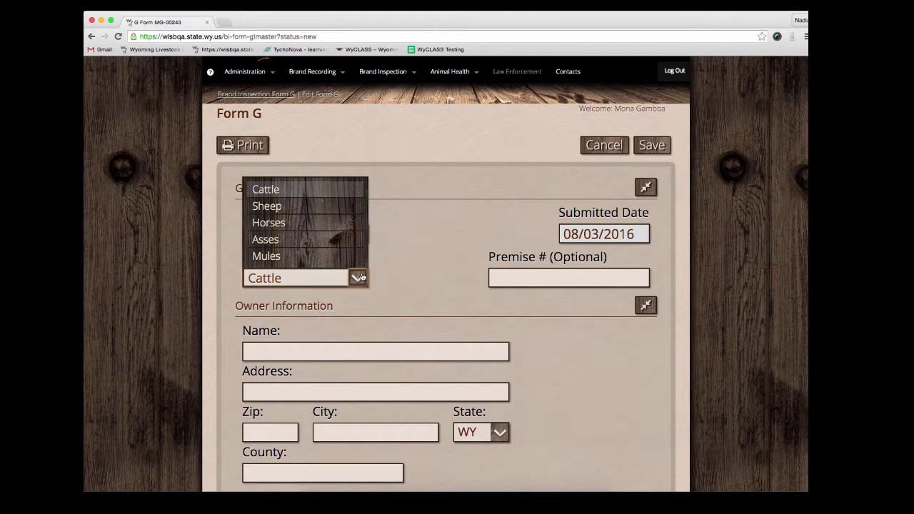
click(346, 206)
click(519, 279)
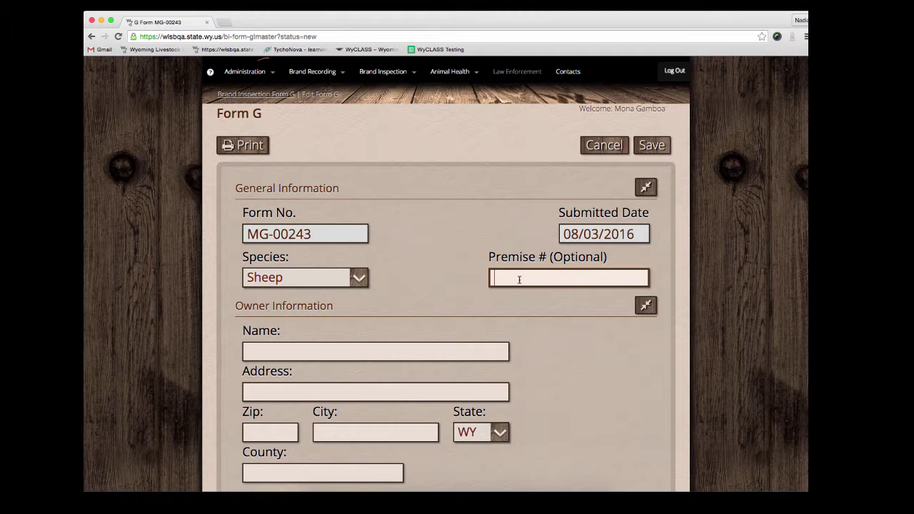
text(1010101010)
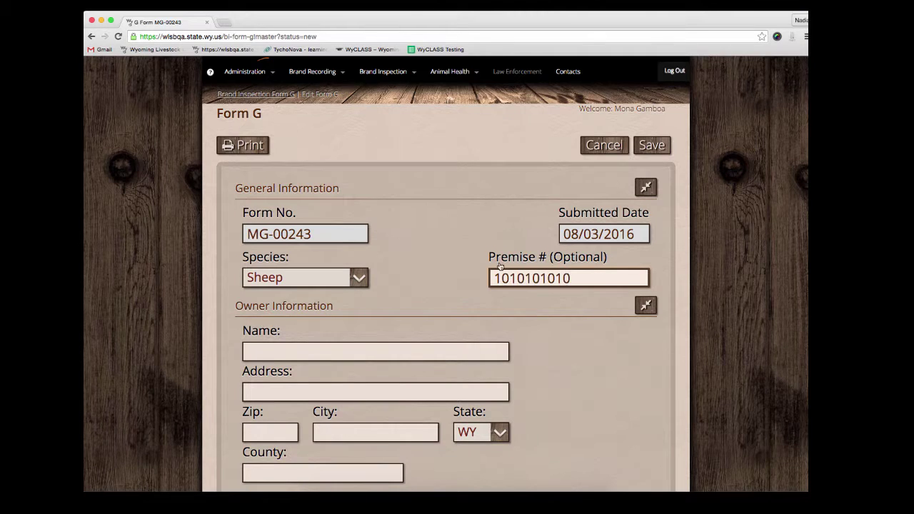
scroll(669, 255, down, 3)
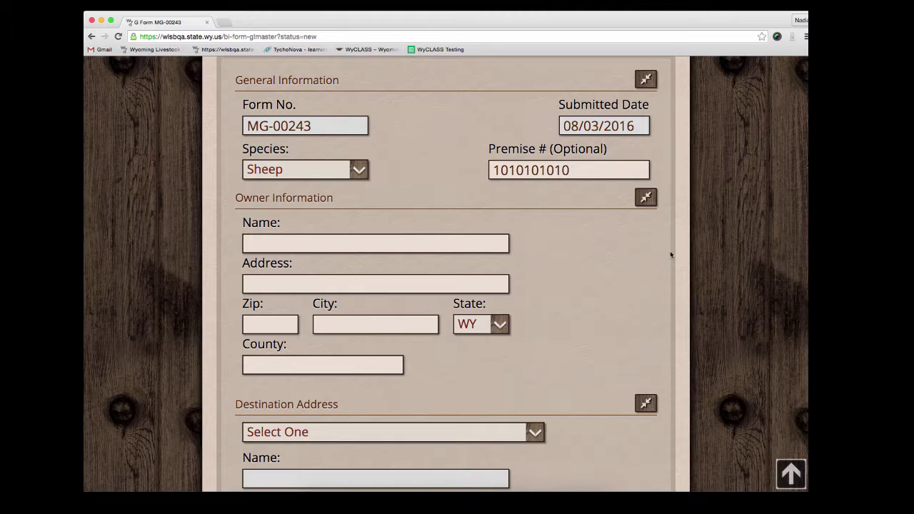
Enter the owner's full name, street address and zip code so city and county auto-fill
click(500, 244)
key(Tab)
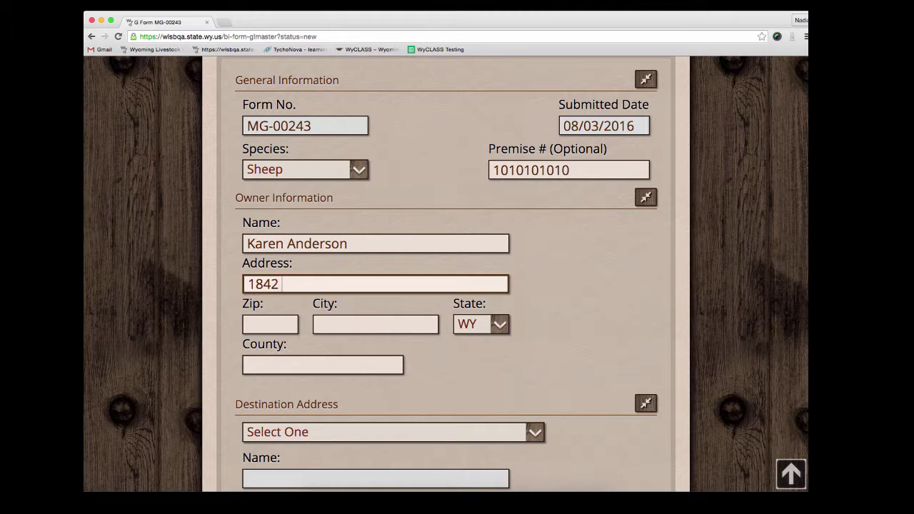
key(Tab)
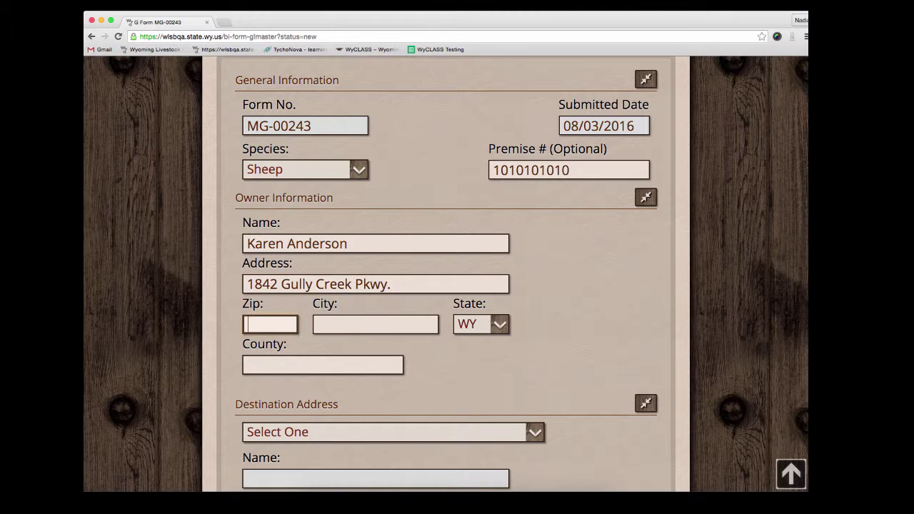
text(82)
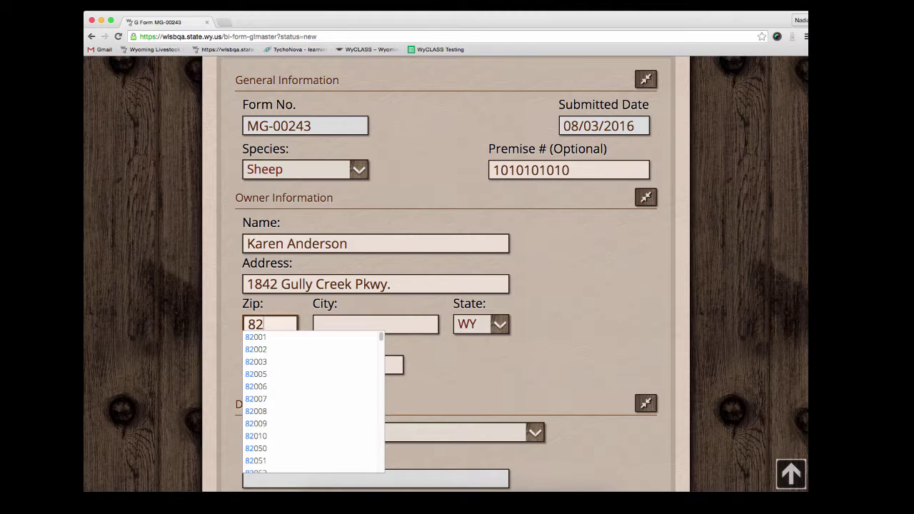
text(058)
scroll(564, 320, down, 5)
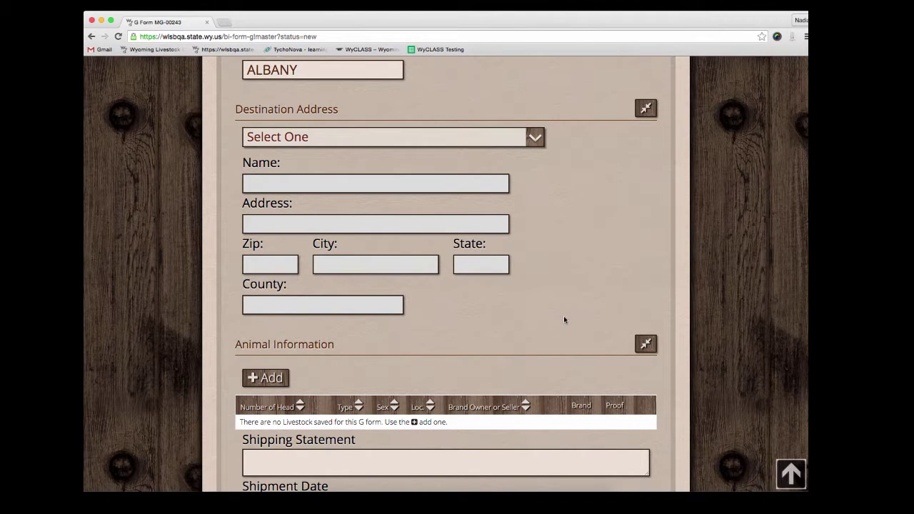
Pick BELLE FOURCHE LIVESTOCK from the destination market list instead of Worland Livestock Auction
click(512, 141)
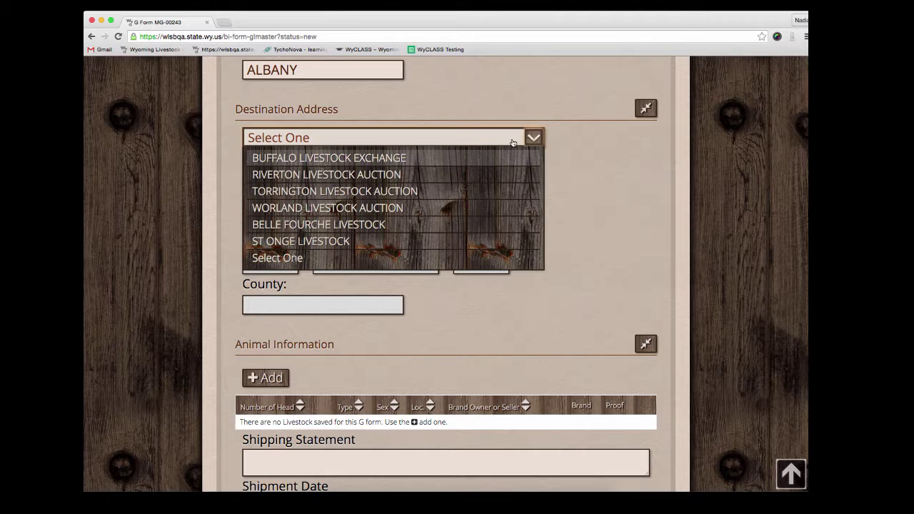
scroll(476, 172, down, 1)
click(476, 171)
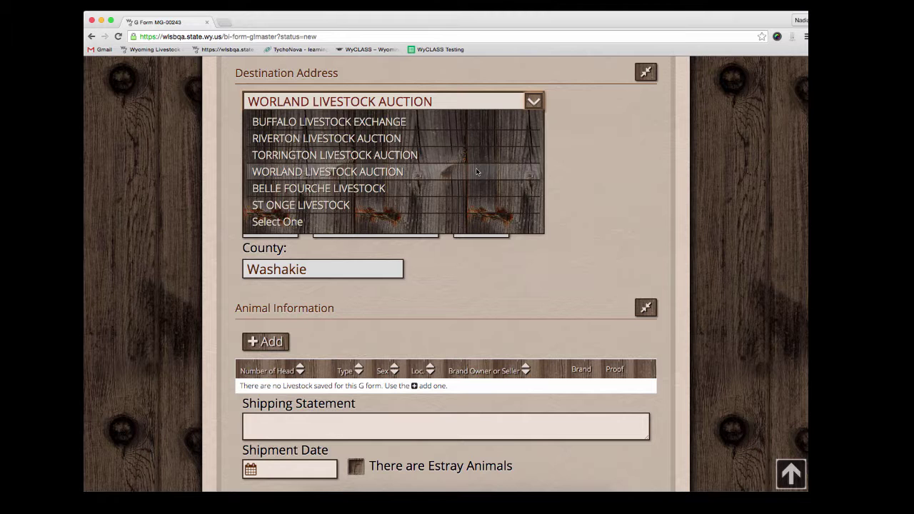
click(459, 187)
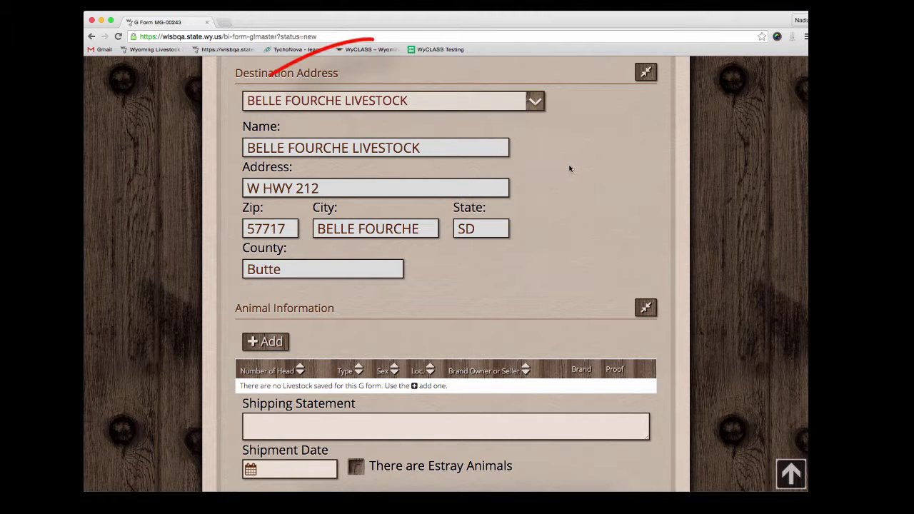
scroll(449, 270, down, 5)
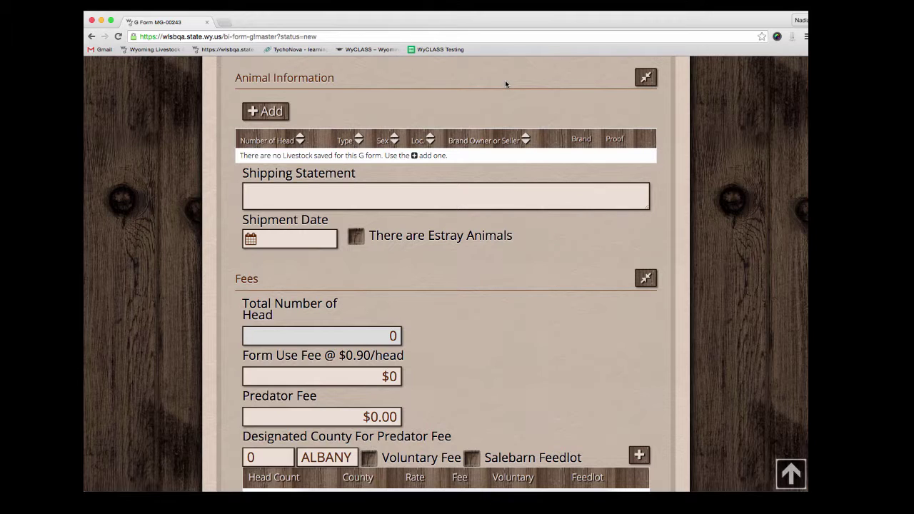
Add a livestock entry of 75 head, sex Wether, animal type white merino
click(270, 111)
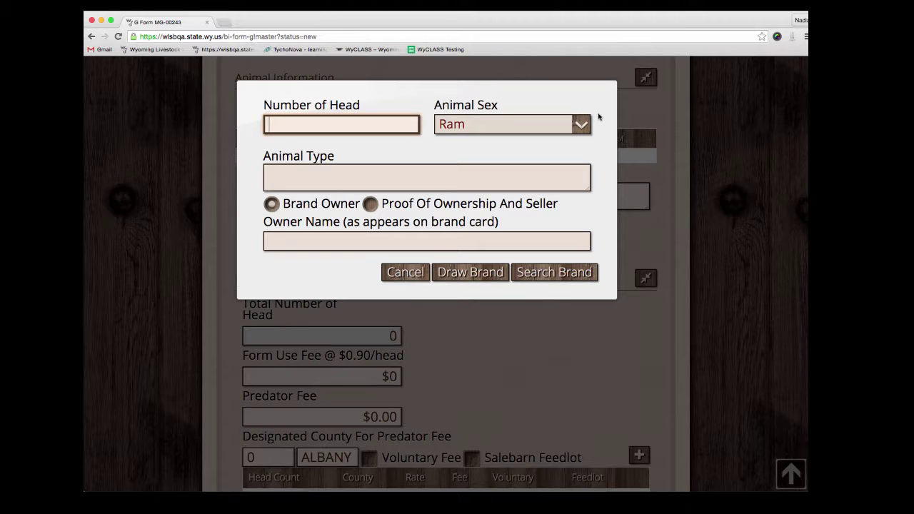
text(75)
key(Tab)
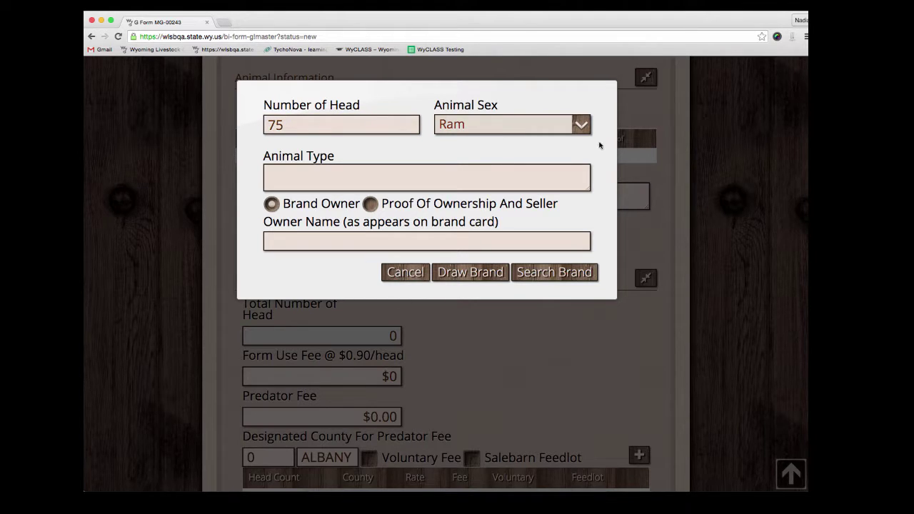
click(574, 129)
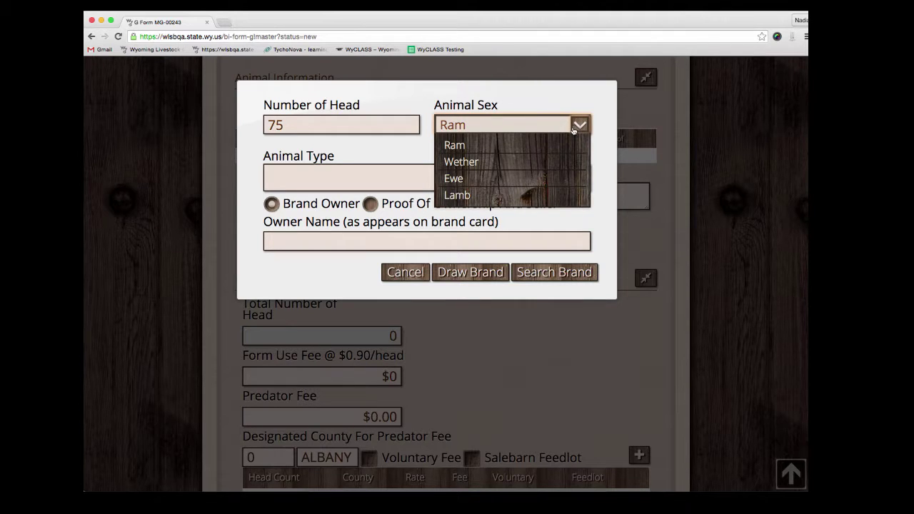
click(531, 162)
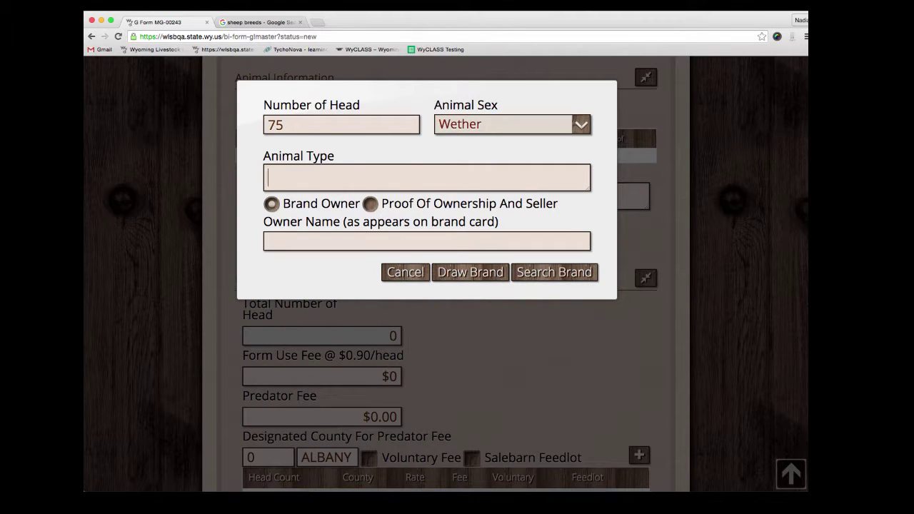
text(white merino)
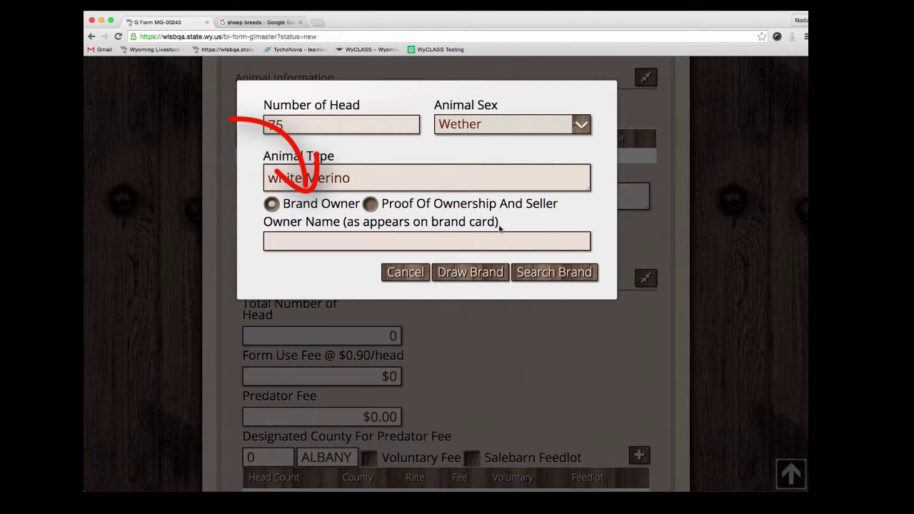
Enter the same person's name as both brand owner and seller
click(455, 242)
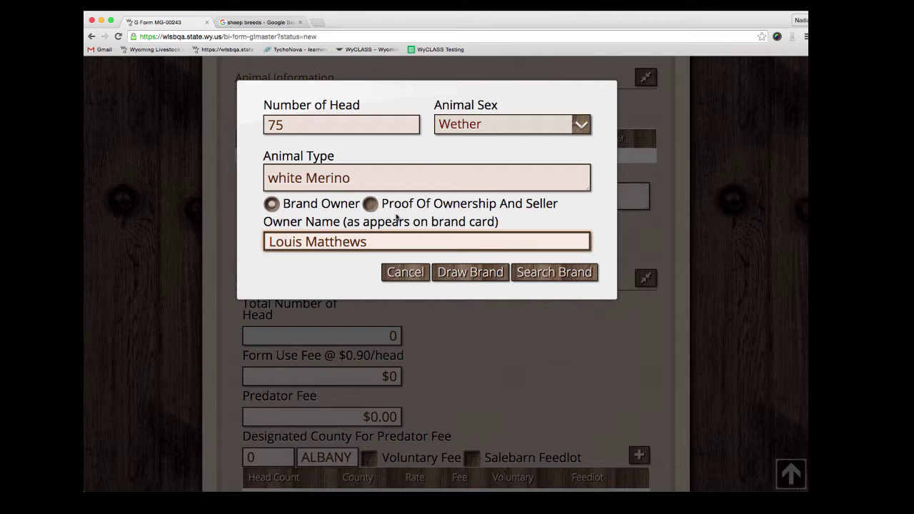
click(371, 204)
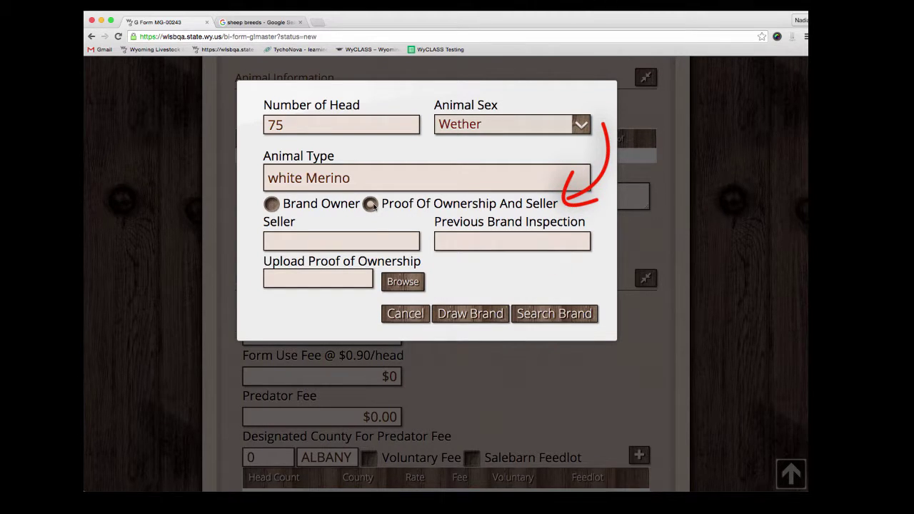
click(375, 240)
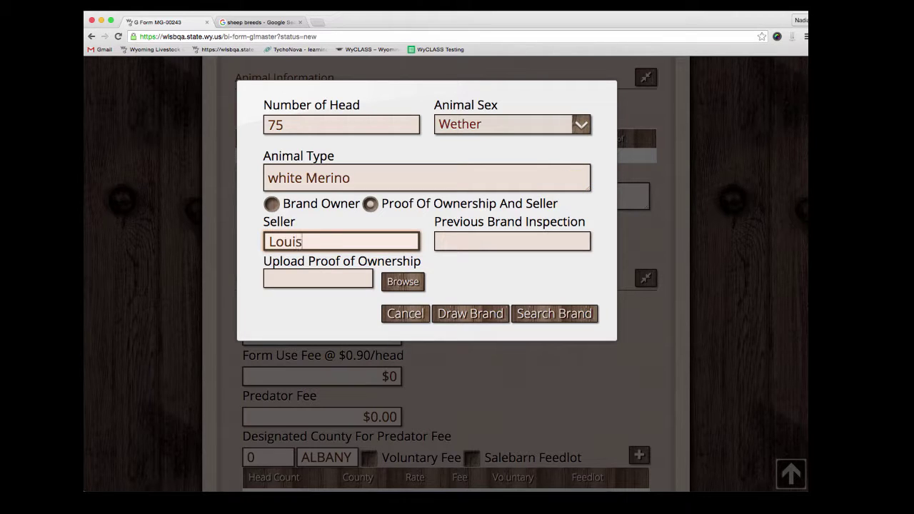
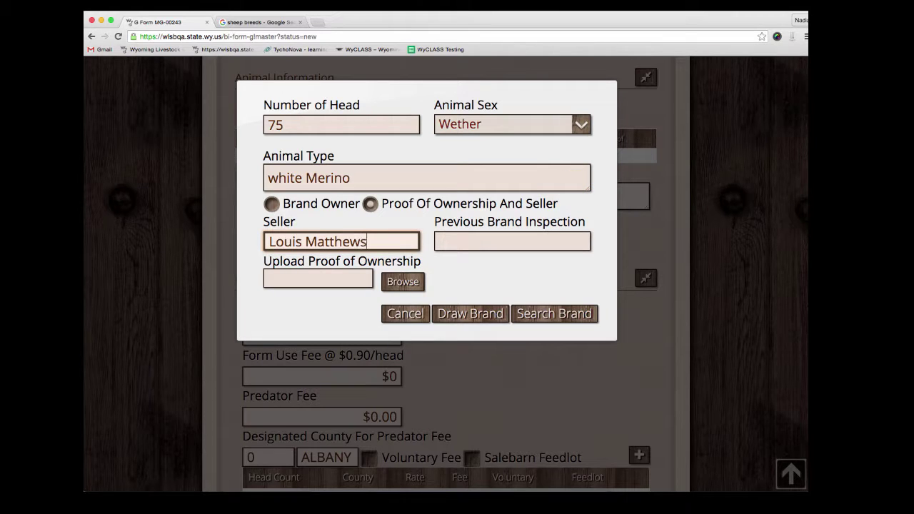
click(512, 241)
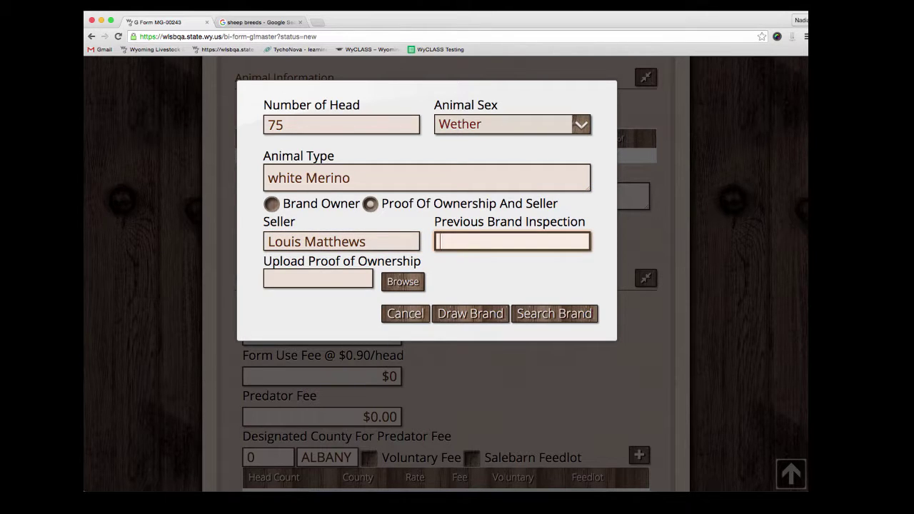
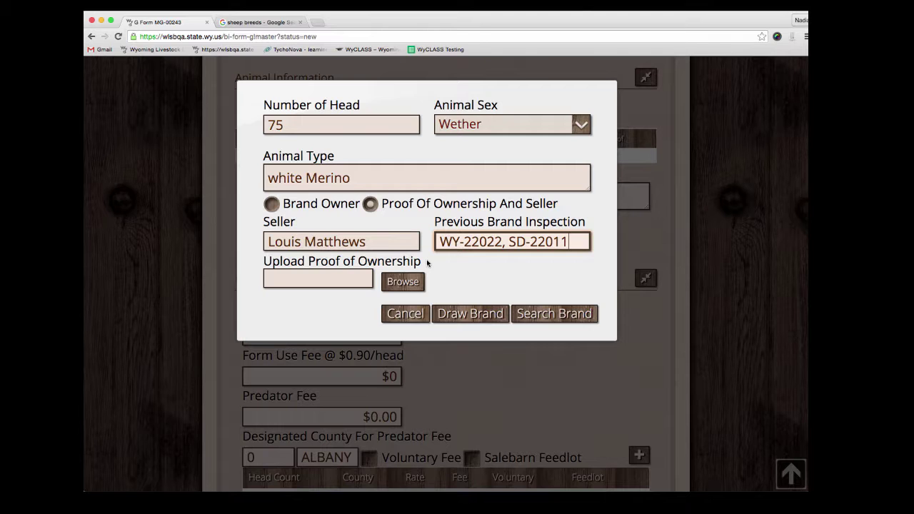
click(397, 281)
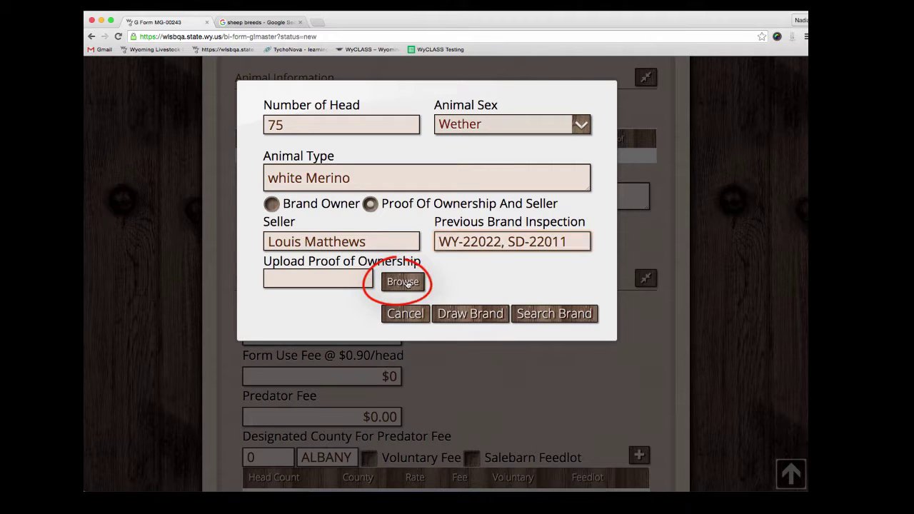
click(673, 340)
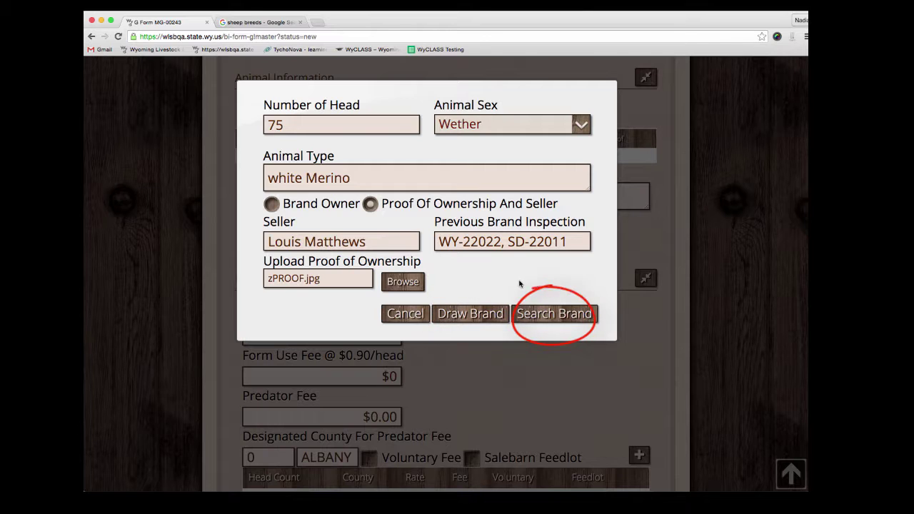
click(481, 319)
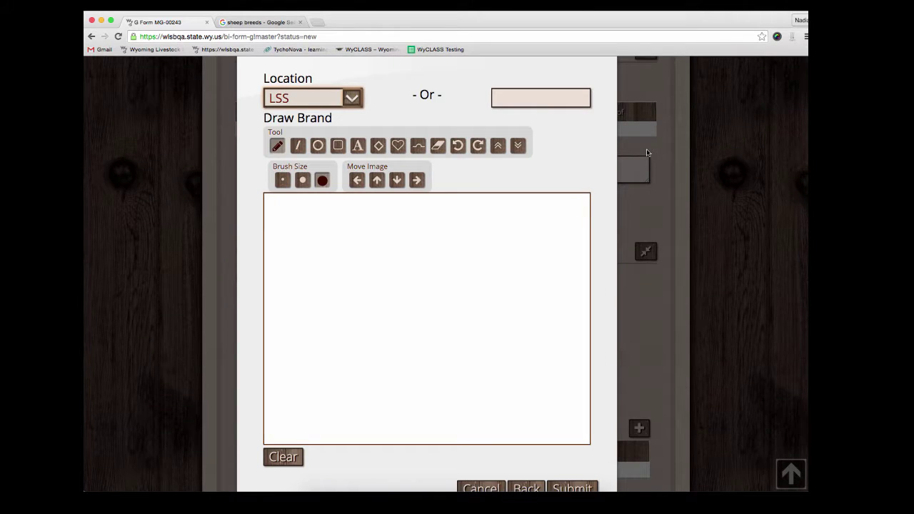
Set brand location LHS, draw a star brand on the canvas, and submit it
click(327, 110)
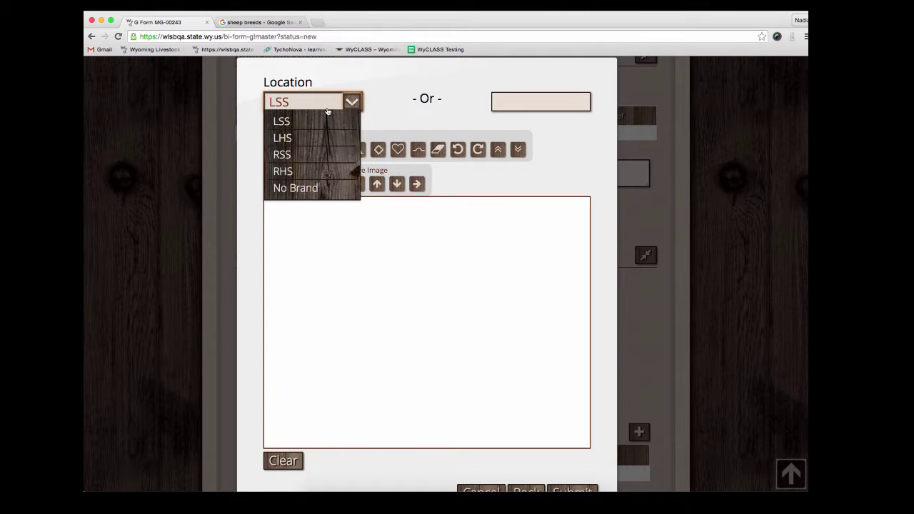
click(309, 140)
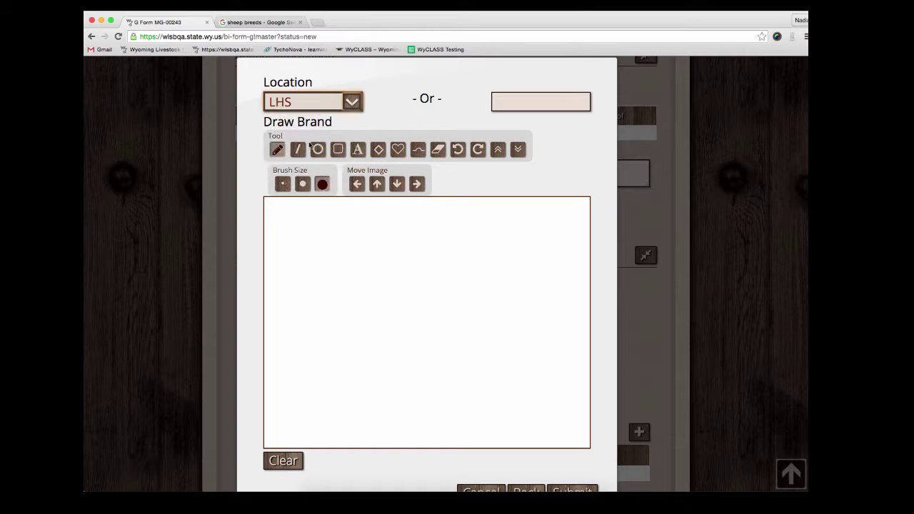
click(508, 105)
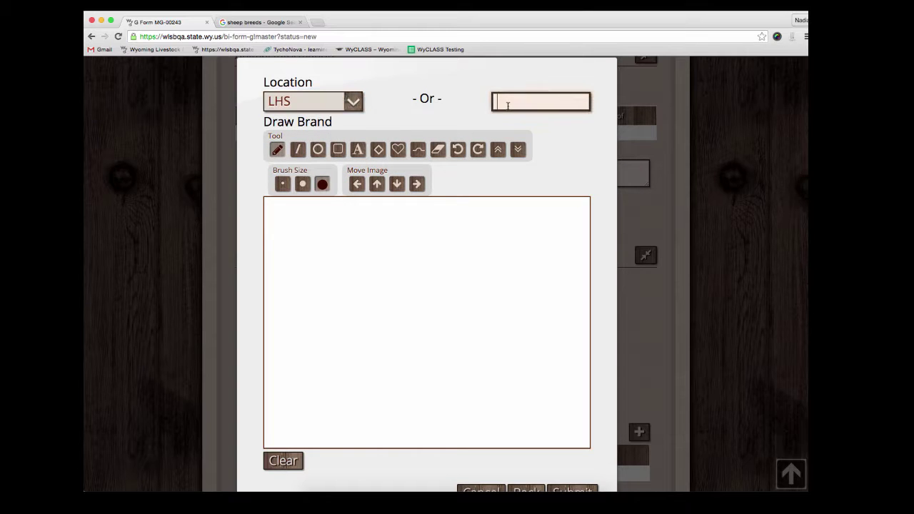
text(custom)
scroll(380, 238, down, 1)
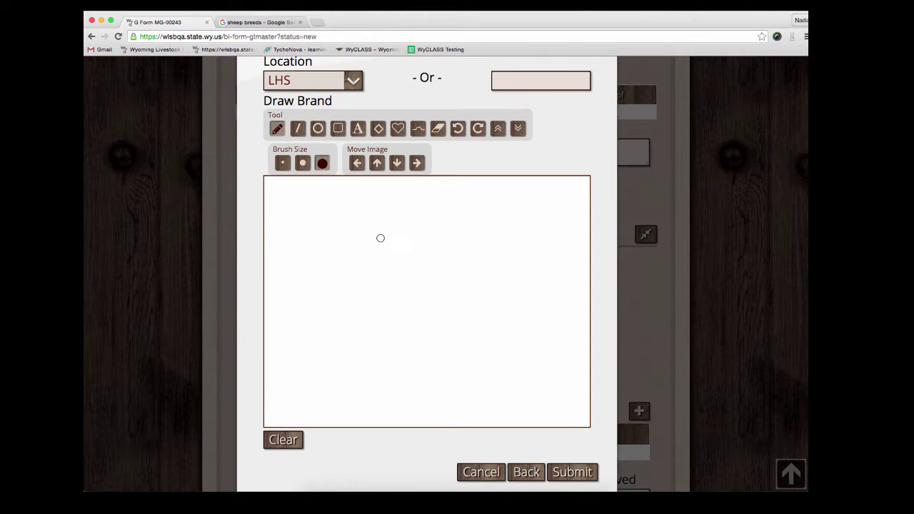
mouse_move(375, 231)
mouse_down()
mouse_move(490, 286)
mouse_move(487, 343)
mouse_move(377, 230)
mouse_up()
scroll(529, 447, down, 1)
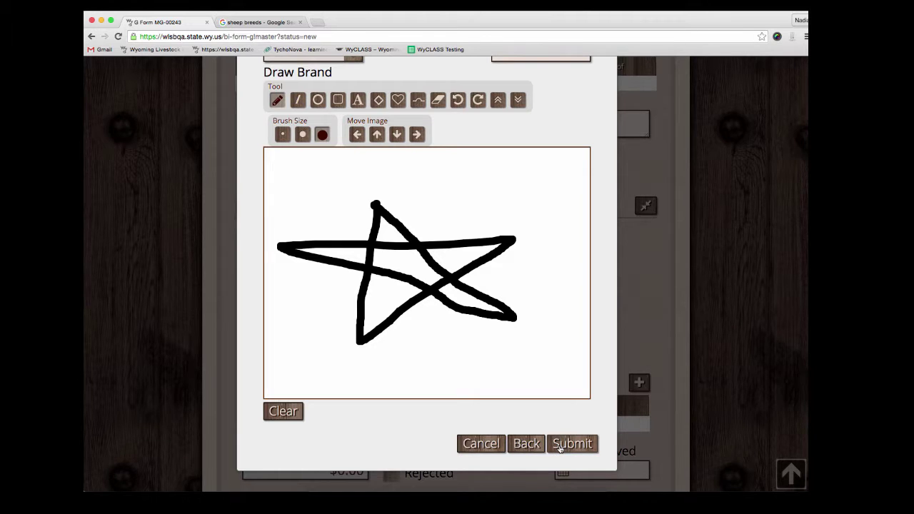
click(560, 445)
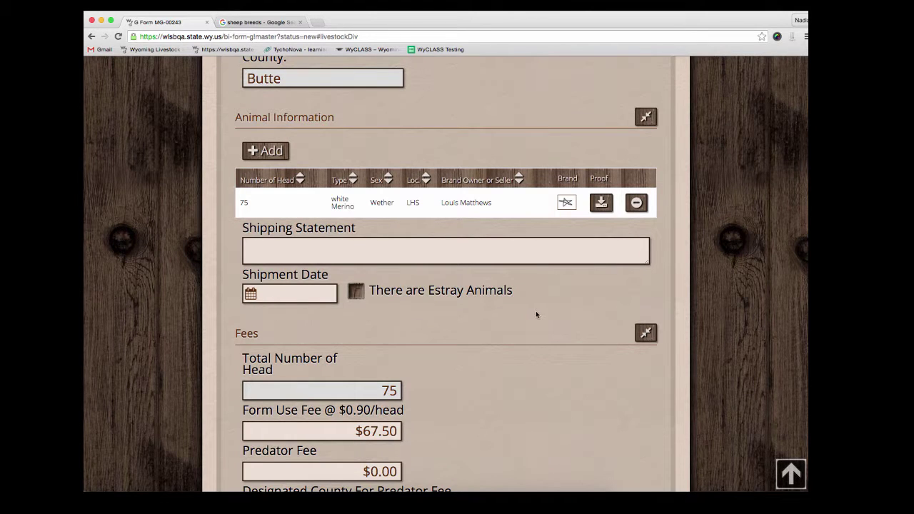
Add a second entry of 25 head, Ram, white Merino, and bring up the brand search
mouse_move(532, 205)
click(284, 152)
text(2)
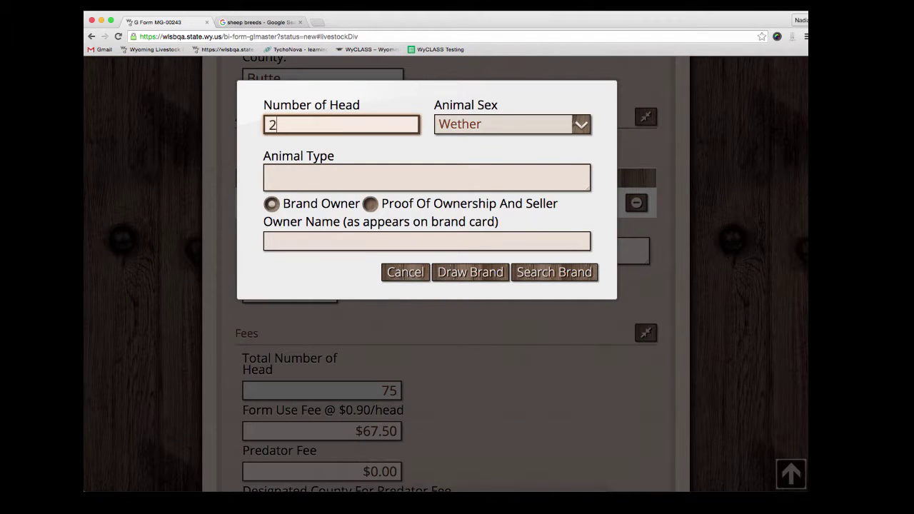
text(5)
click(514, 127)
click(457, 145)
click(356, 172)
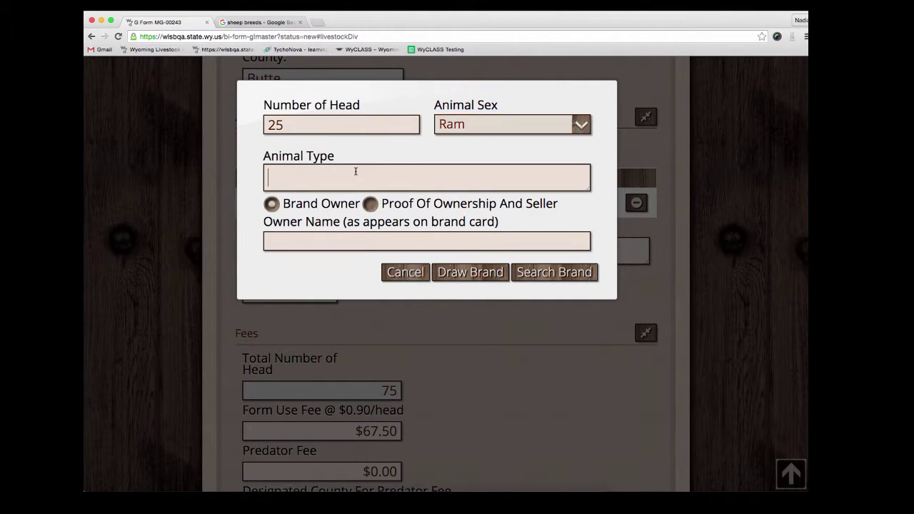
text(white Merio)
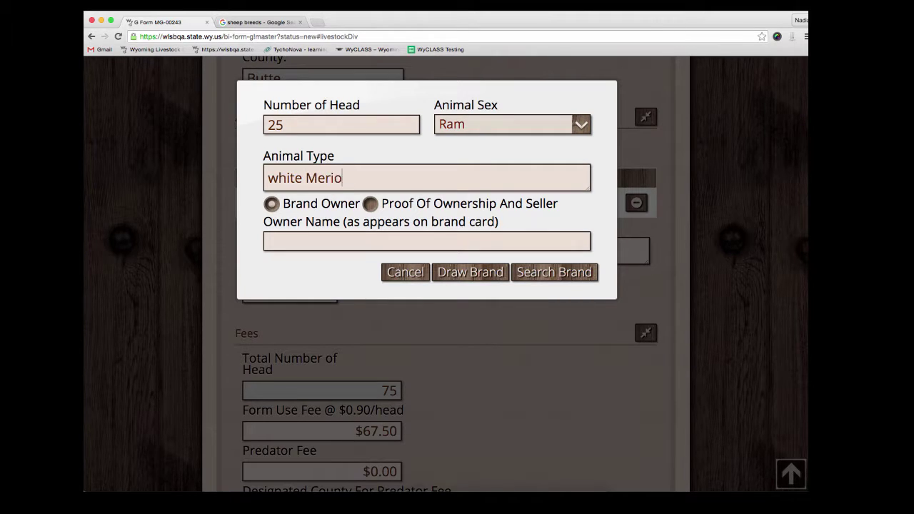
key(BackSpace)
key(BackSpace)
text(ino)
click(546, 272)
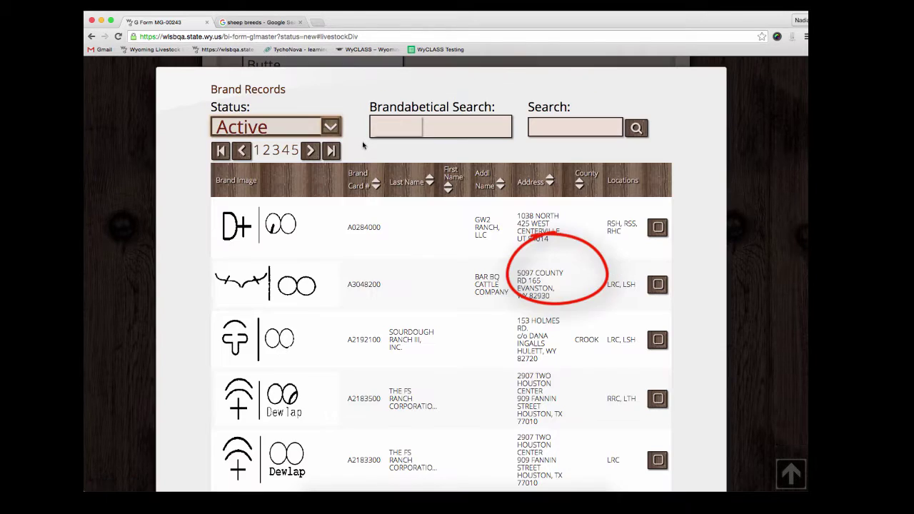
click(325, 132)
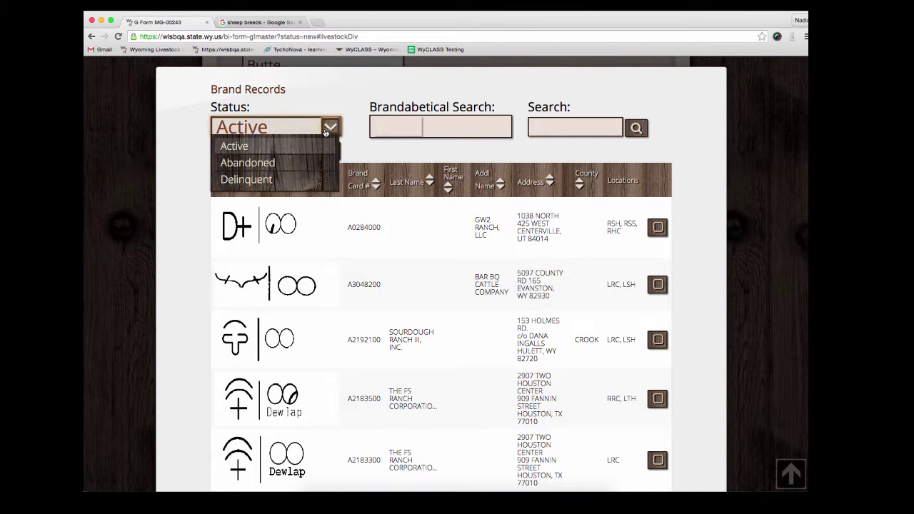
click(325, 132)
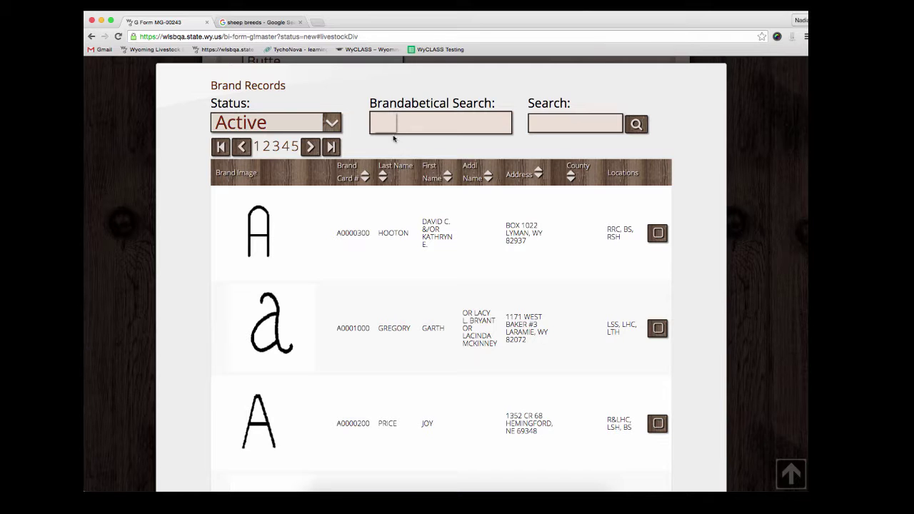
click(384, 125)
text(N)
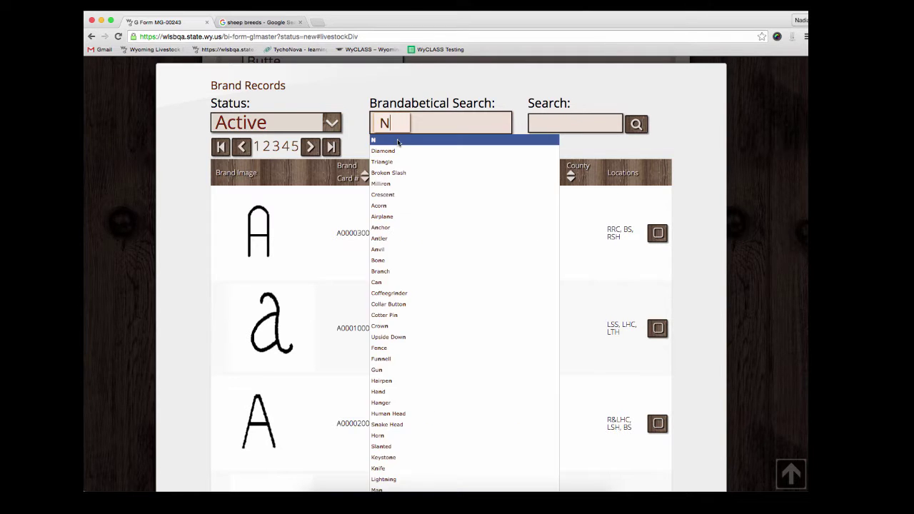
key(Return)
text(T)
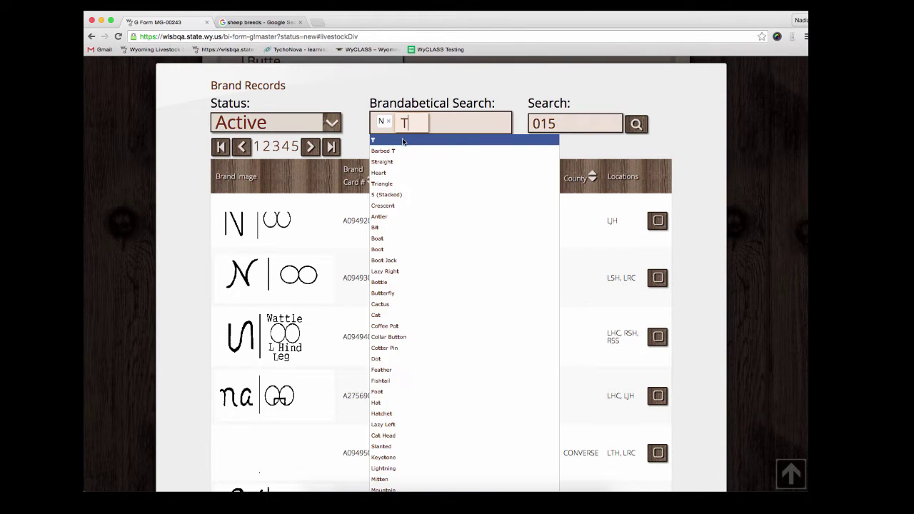
key(Return)
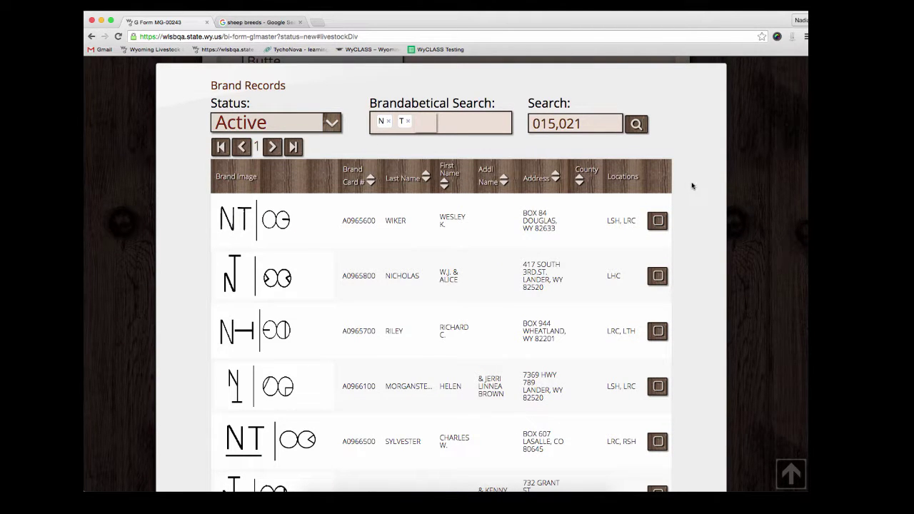
scroll(696, 190, down, 1)
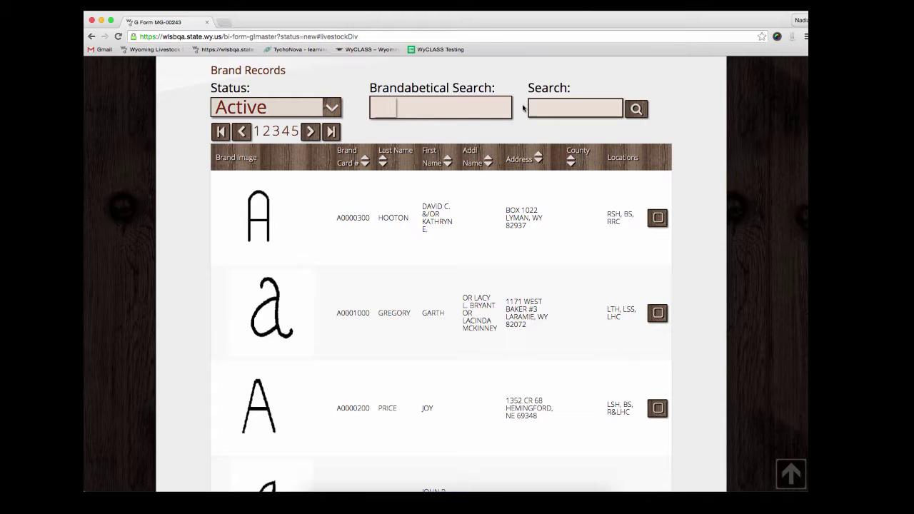
Search brands by the owner's surname, select the first result at location RSS, and submit
click(586, 107)
text(Anderson)
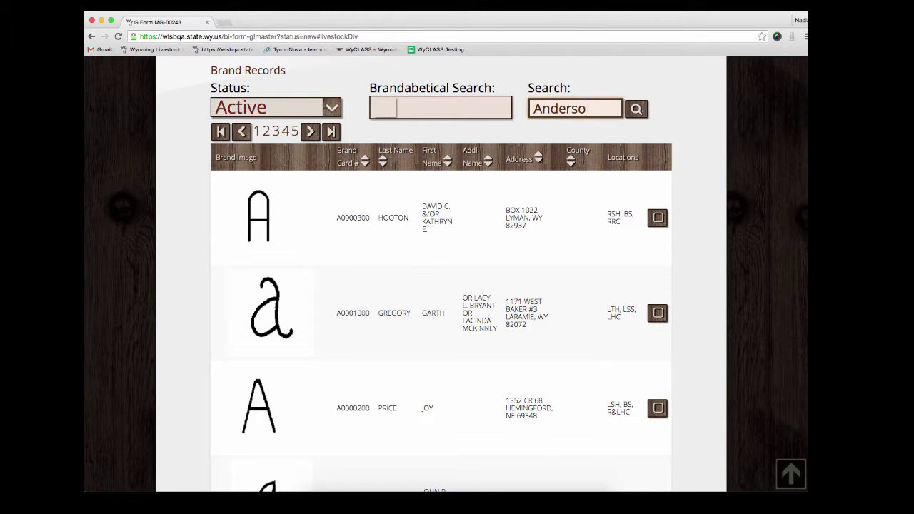
key(Return)
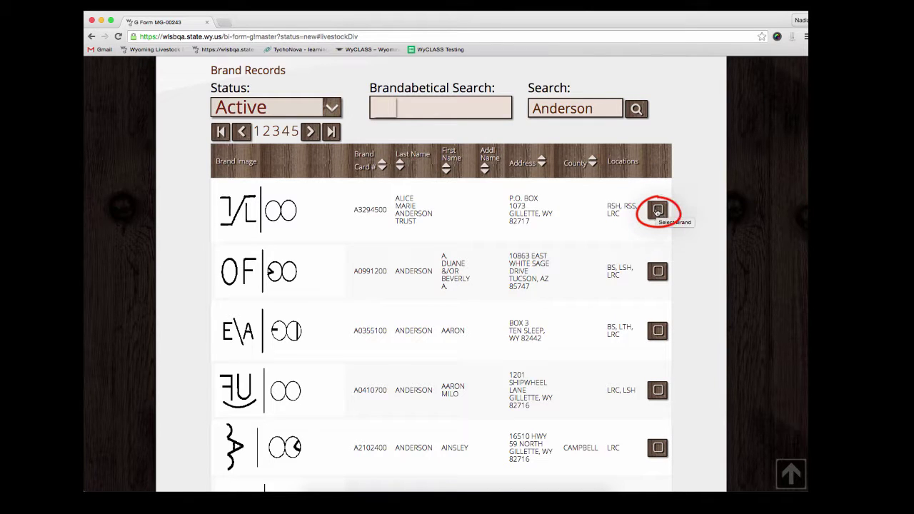
click(657, 211)
scroll(679, 244, down, 1)
scroll(679, 244, down, 10)
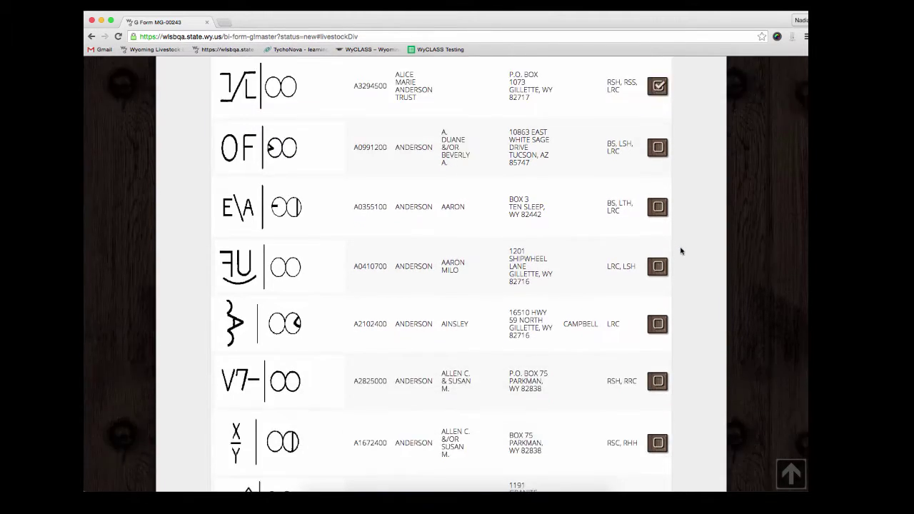
scroll(679, 253, down, 6)
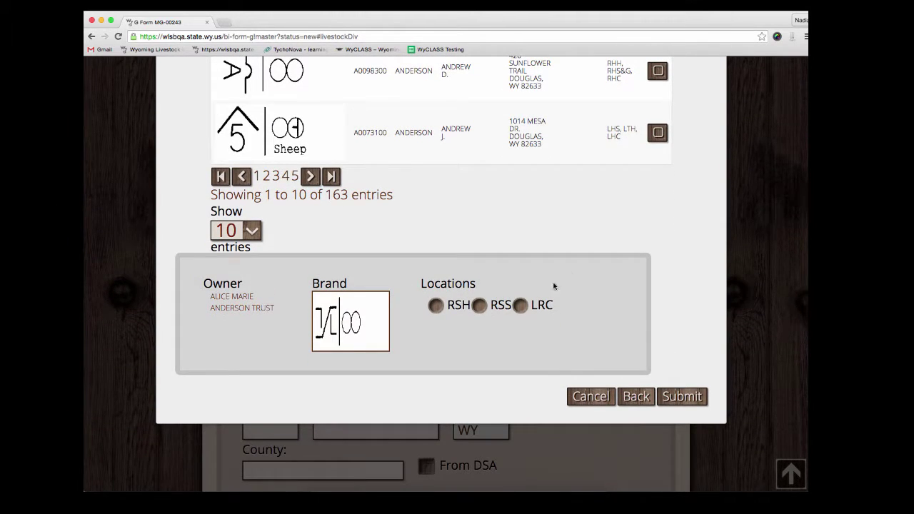
click(479, 307)
click(681, 399)
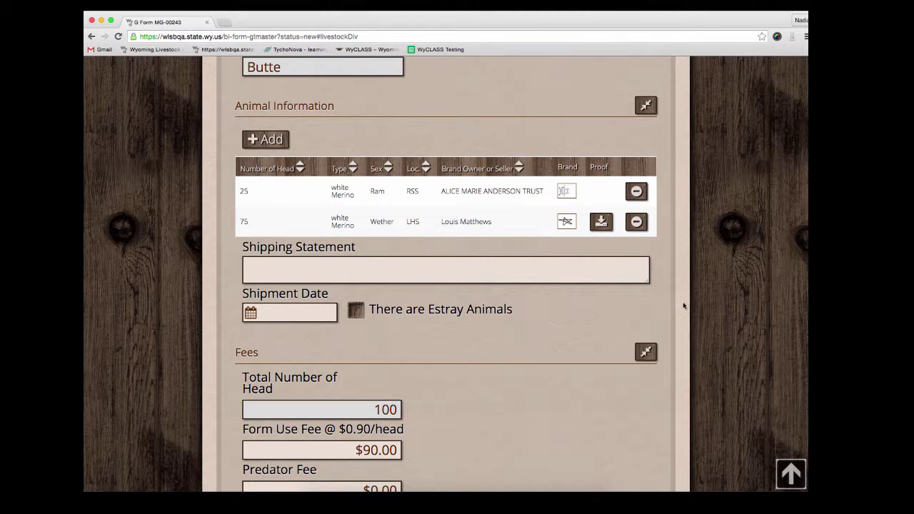
Enter 'Your shipping statement goes here...' as the shipping statement and tick There are Estray Animals
click(572, 274)
text(Your shipping statement goes here...)
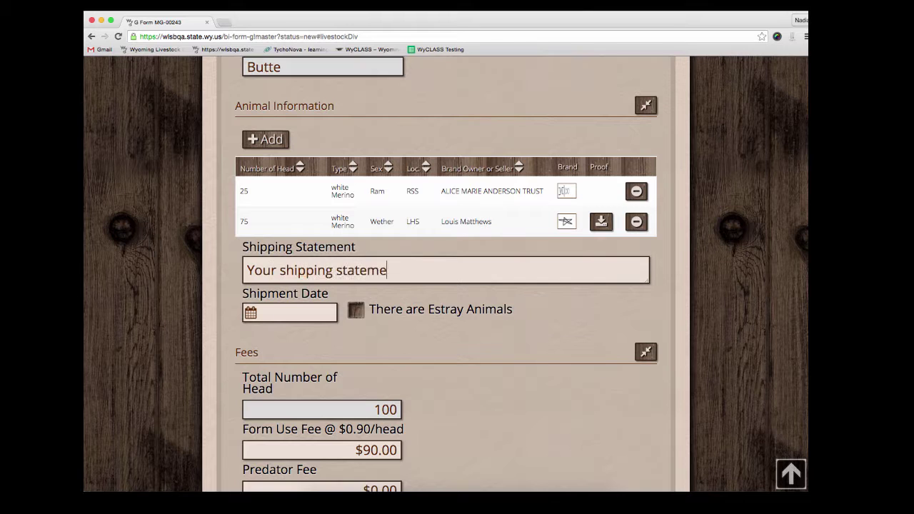
scroll(581, 305, down, 1)
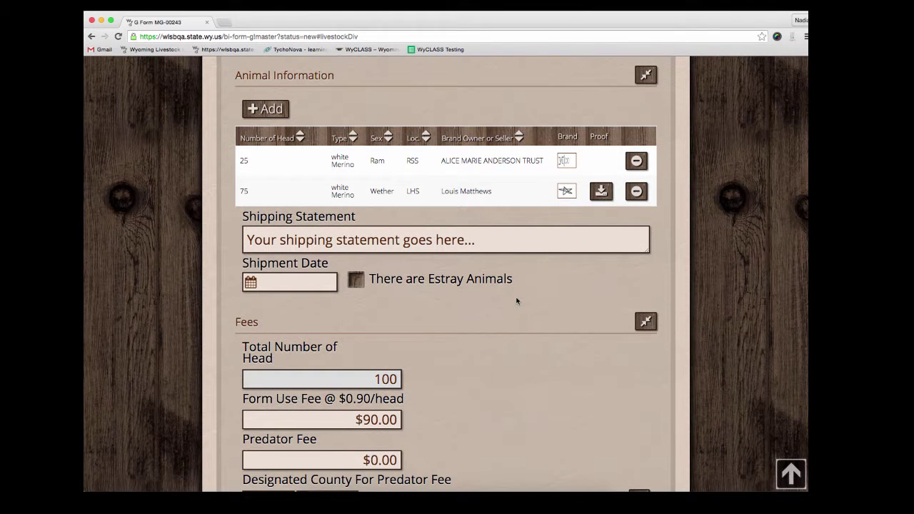
click(356, 281)
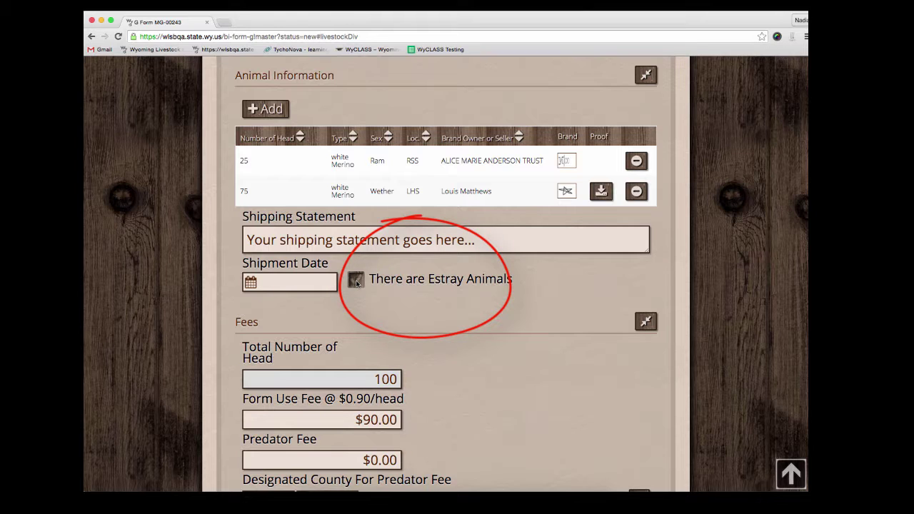
click(250, 288)
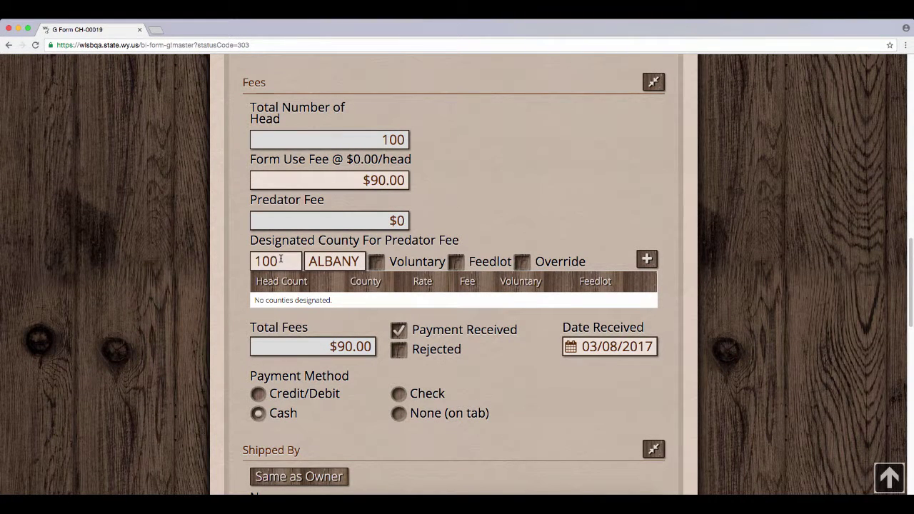
Turn off the predator fee override and add a 100-head ALBANY county row for $100.00
click(329, 261)
click(647, 260)
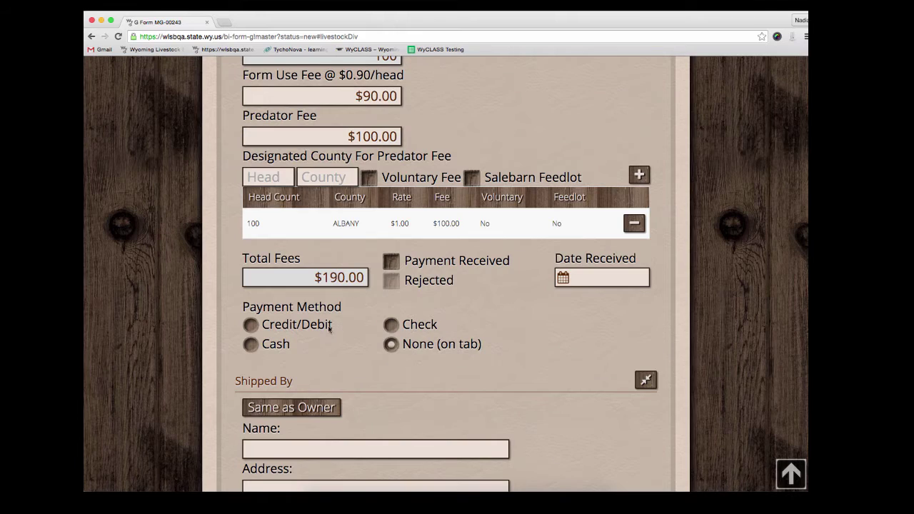
click(257, 346)
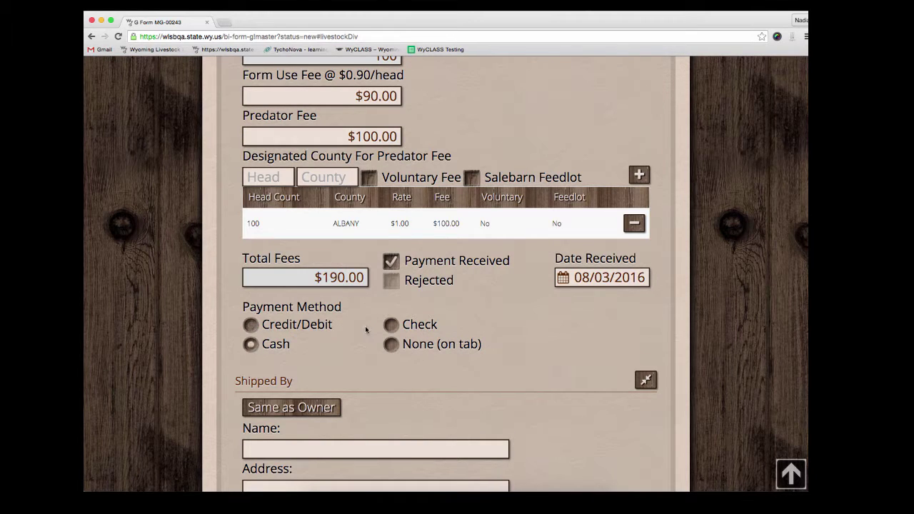
click(391, 325)
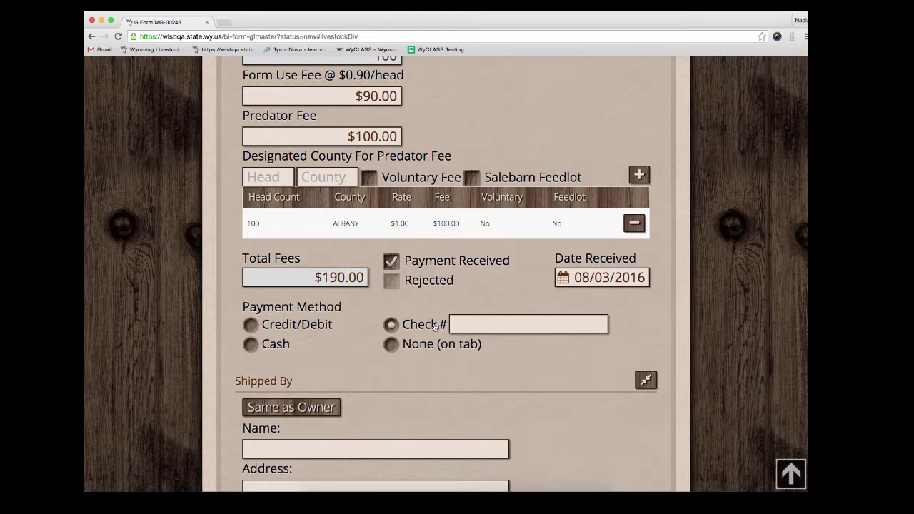
click(457, 325)
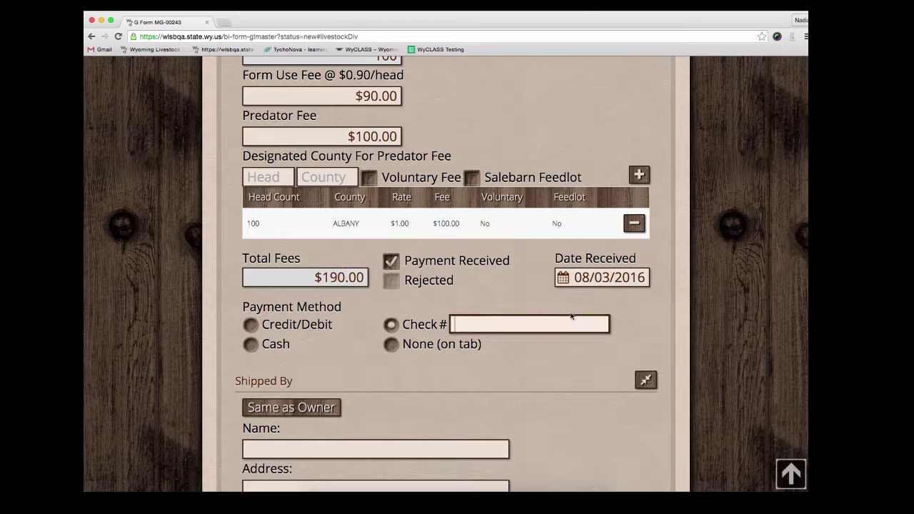
text(1234, 2334)
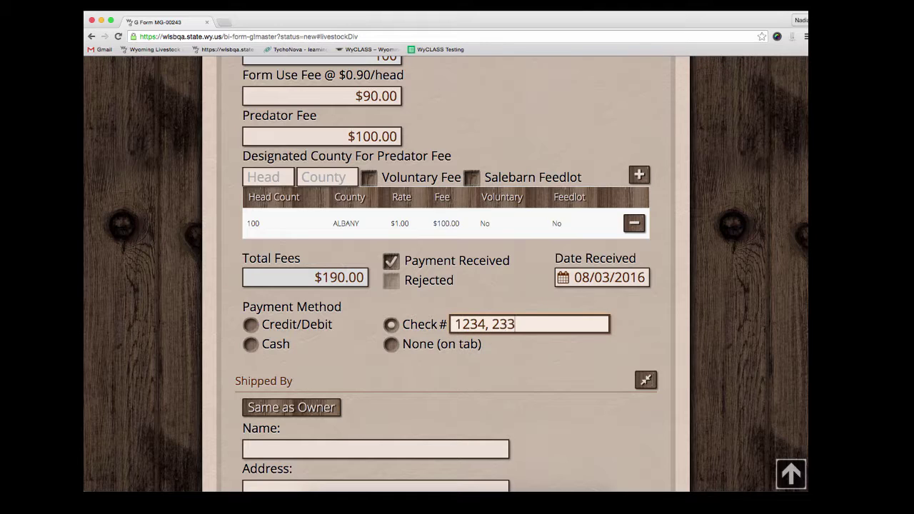
click(591, 344)
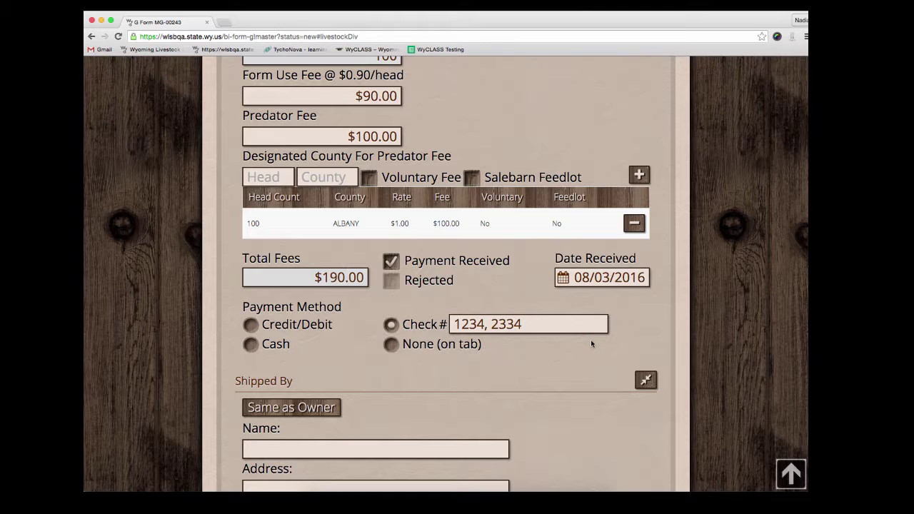
click(391, 344)
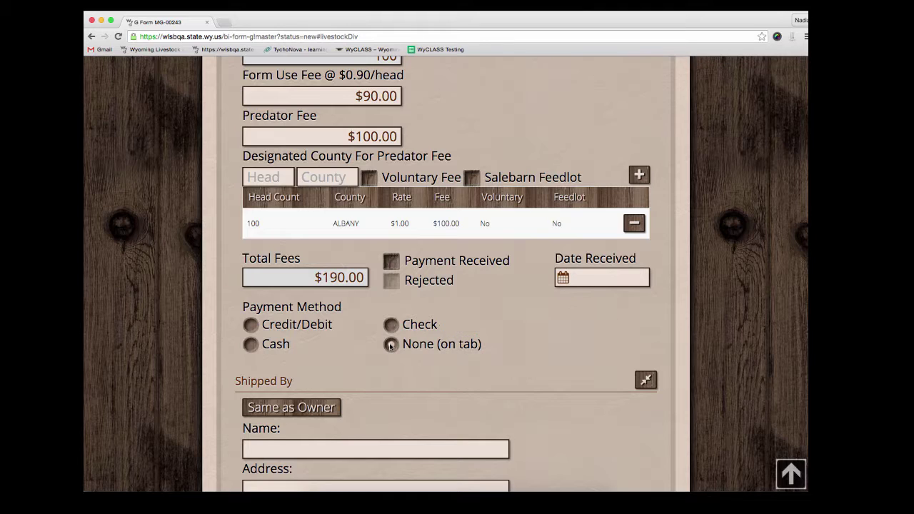
scroll(554, 296, down, 5)
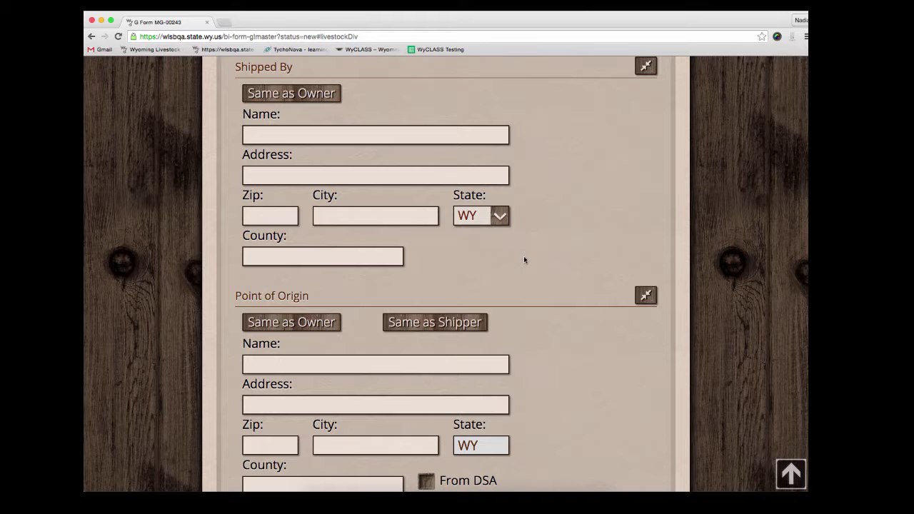
Copy the owner's details into Shipped By, then the shipper's into Point of Origin (GARRETT, ALBANY, WY 82058)
click(309, 103)
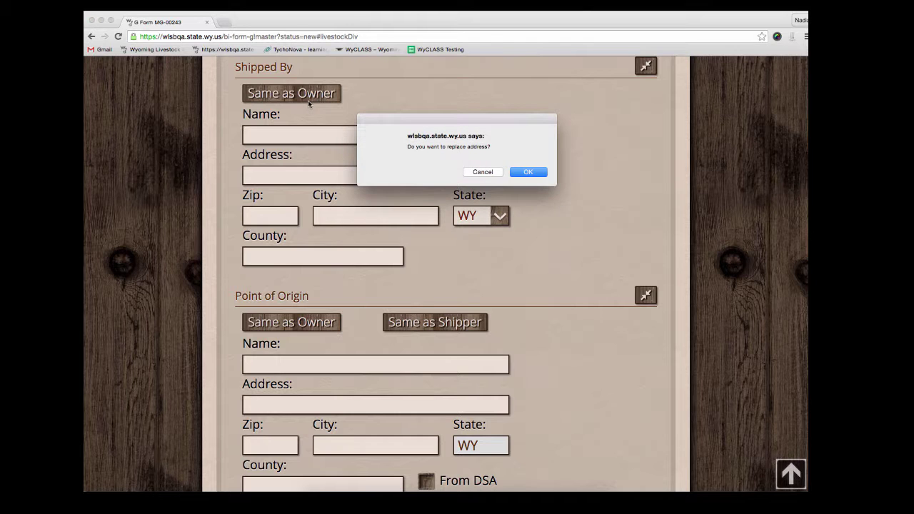
click(514, 170)
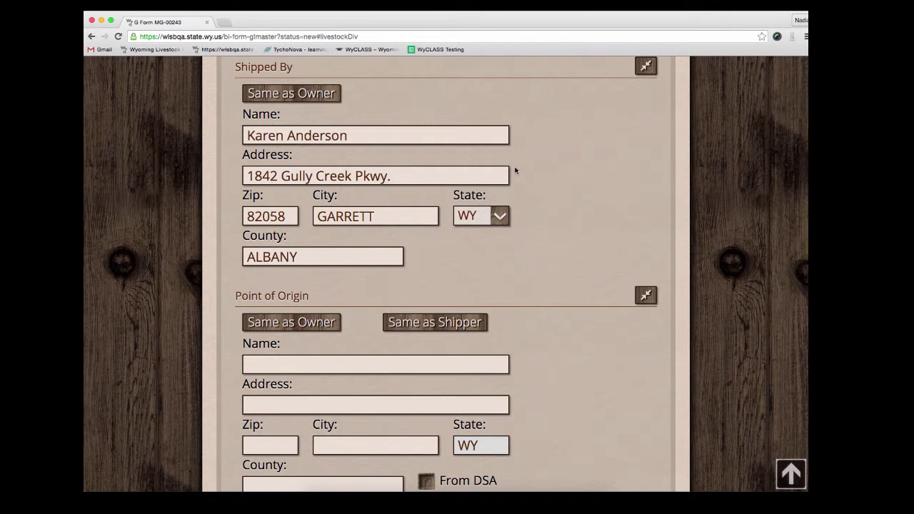
scroll(539, 185, down, 5)
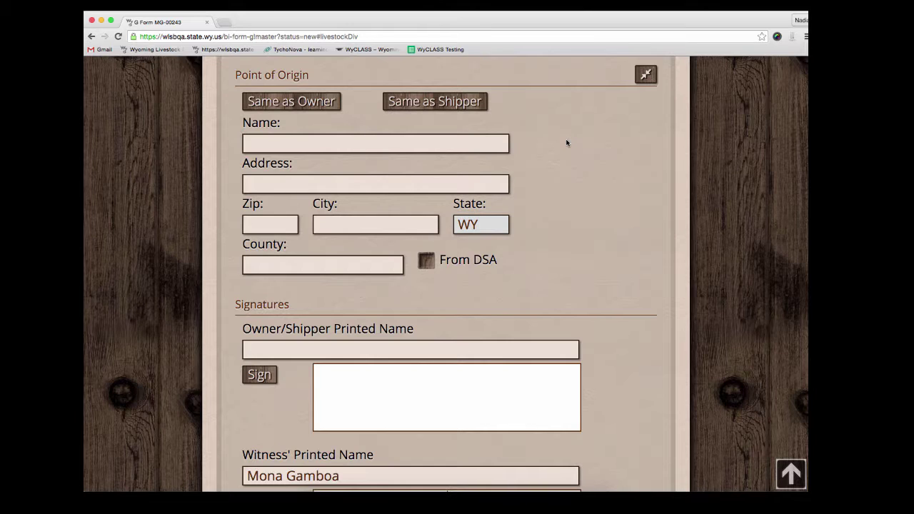
click(471, 106)
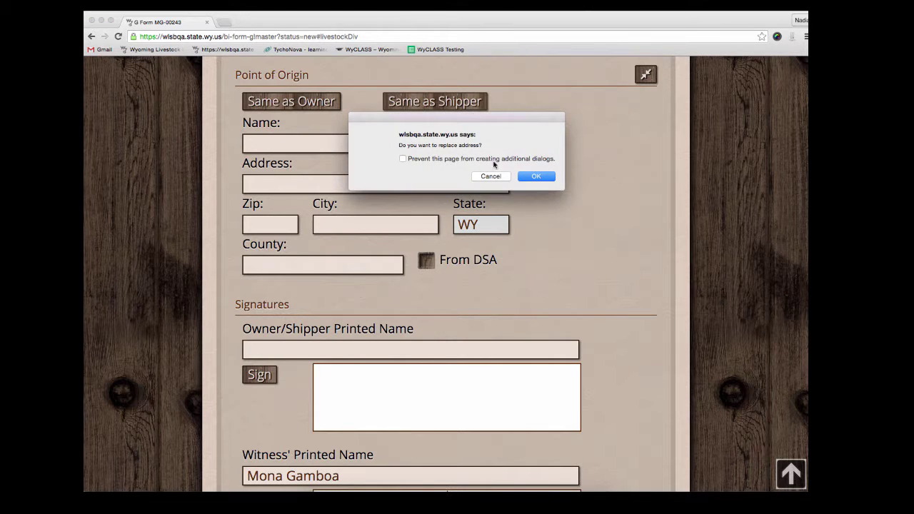
click(536, 176)
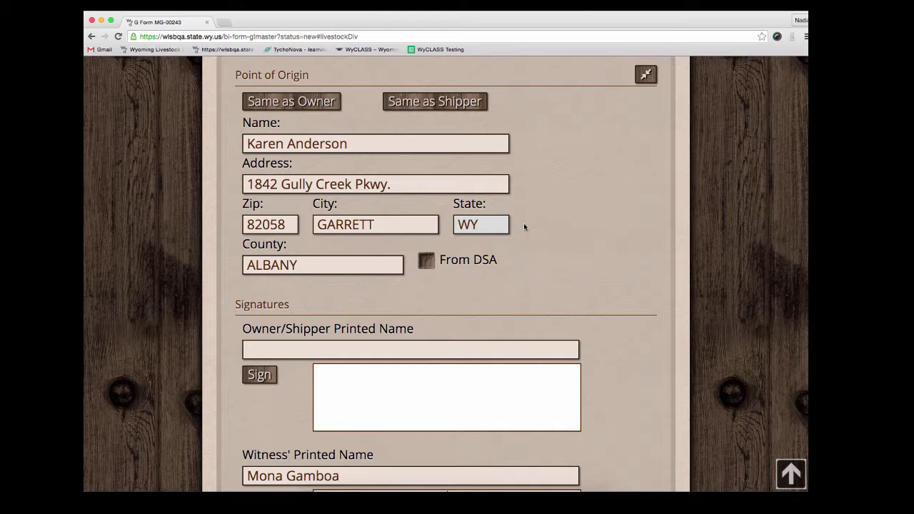
Enter the owner/shipper's printed name, draw and accept their signature, then save the form
scroll(604, 206, down, 5)
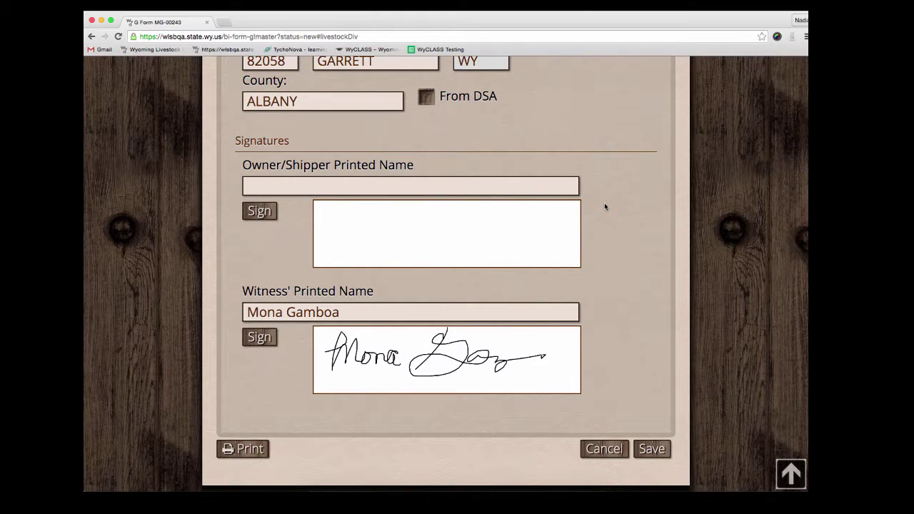
click(536, 189)
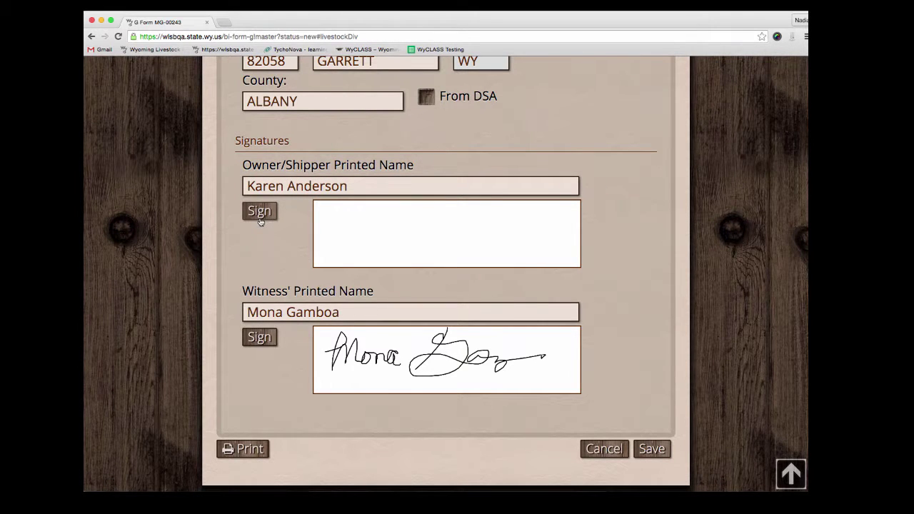
click(260, 219)
drag(216, 152, 164, 208)
mouse_move(250, 178)
mouse_down()
mouse_move(277, 207)
mouse_move(512, 213)
mouse_move(757, 241)
mouse_up()
click(759, 275)
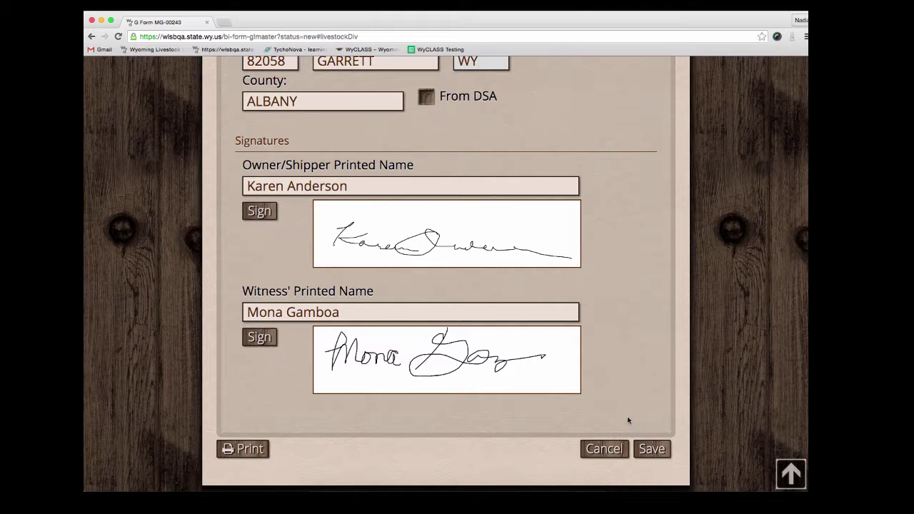
click(643, 448)
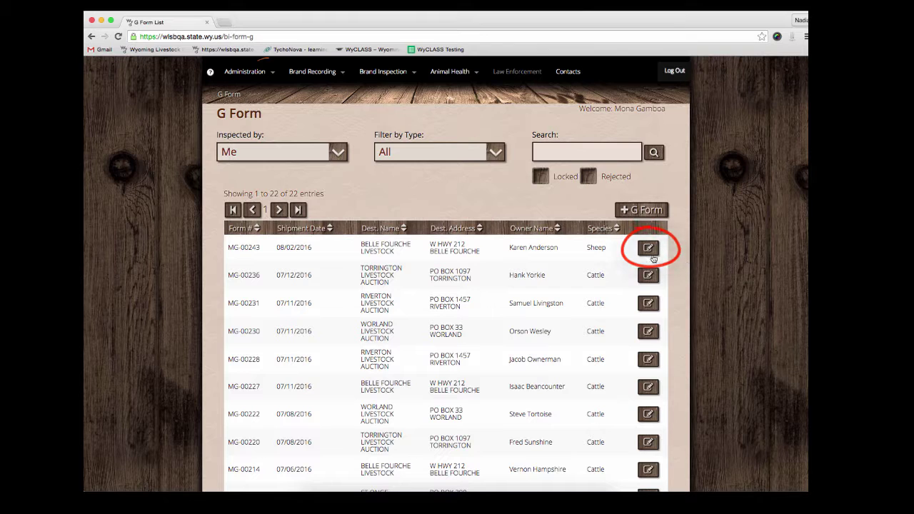
Reopen the MG-00243 row from the G Form list and show its print preview
click(650, 254)
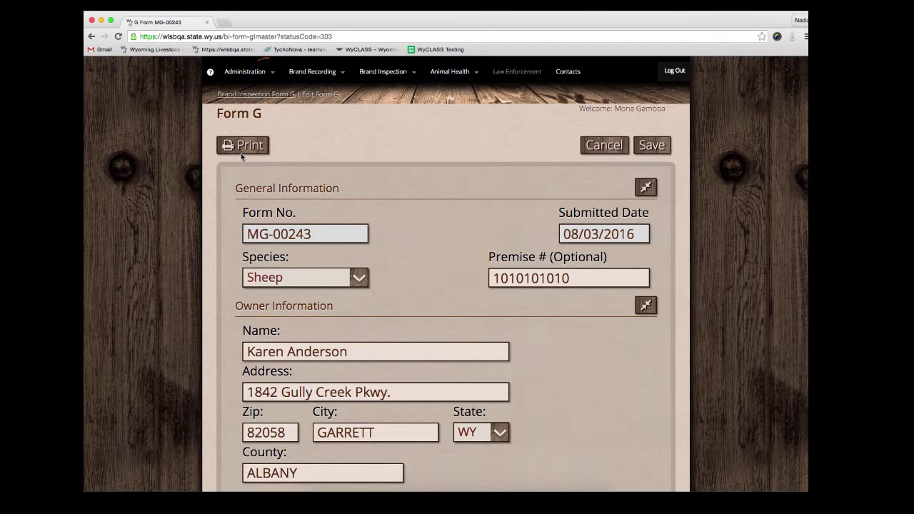
click(242, 147)
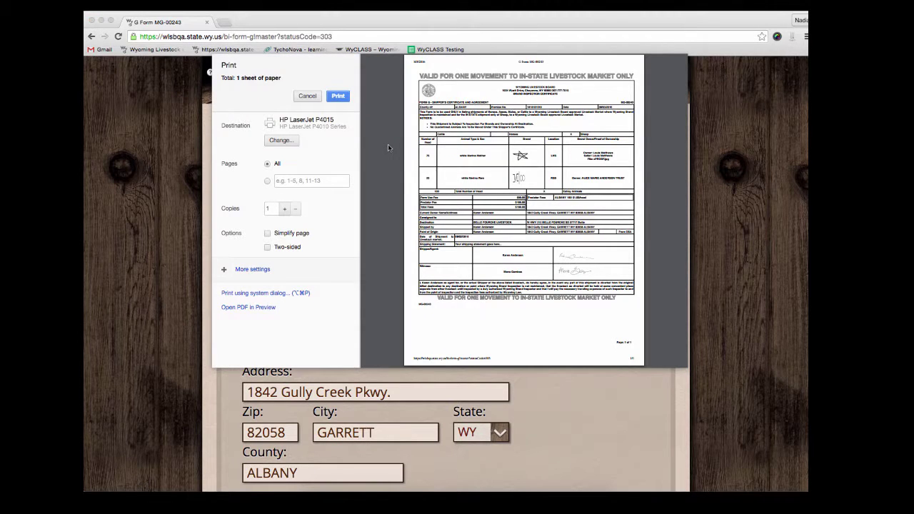